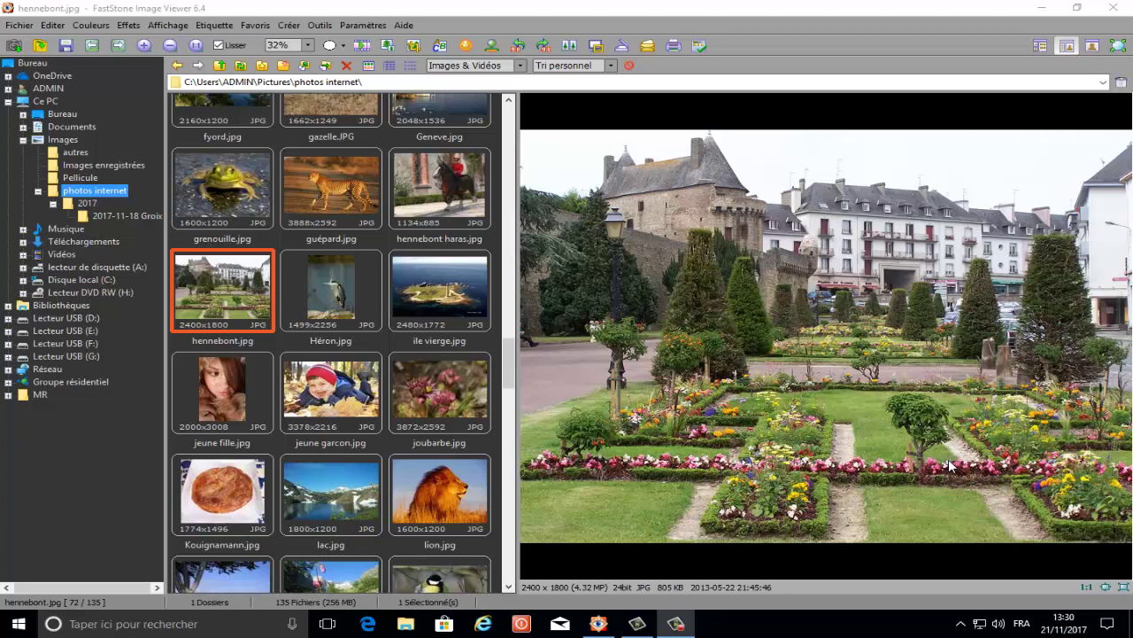
Apply the Sépia colour effect to hennebont.jpg and the Négatif colour effect to hennebont haras.jpg.
left_click(88, 34)
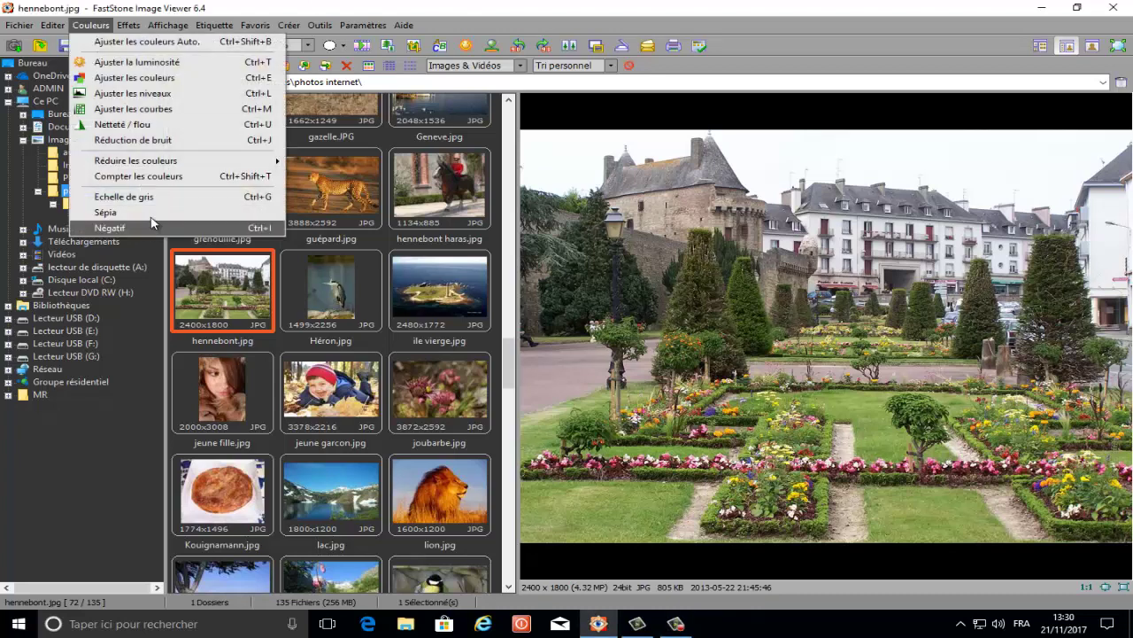
left_click(150, 215)
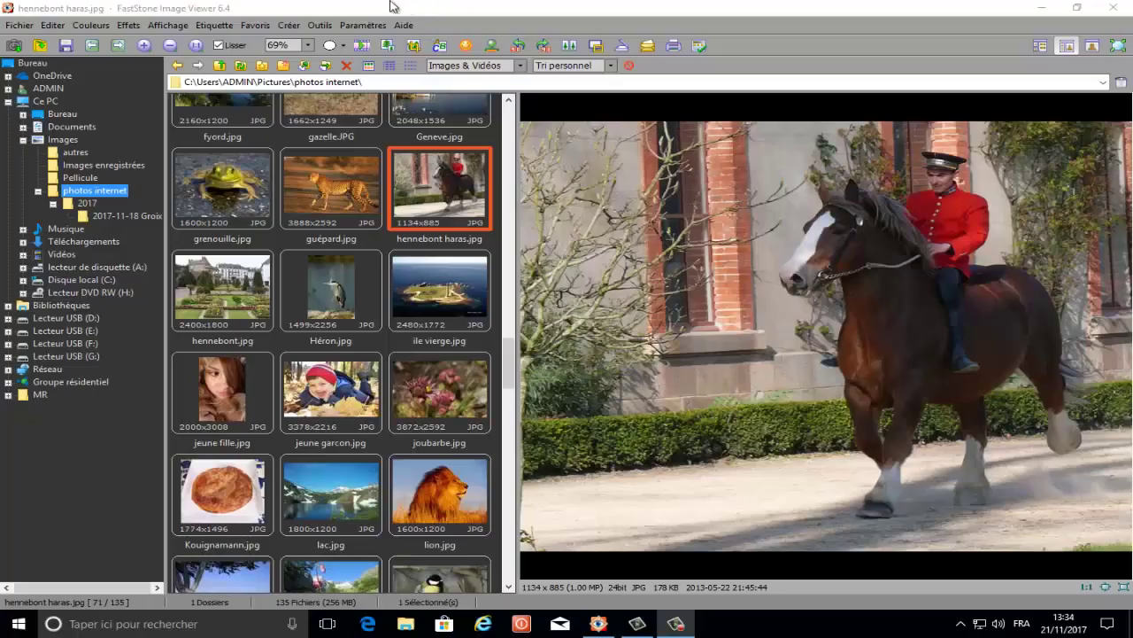
left_click(82, 29)
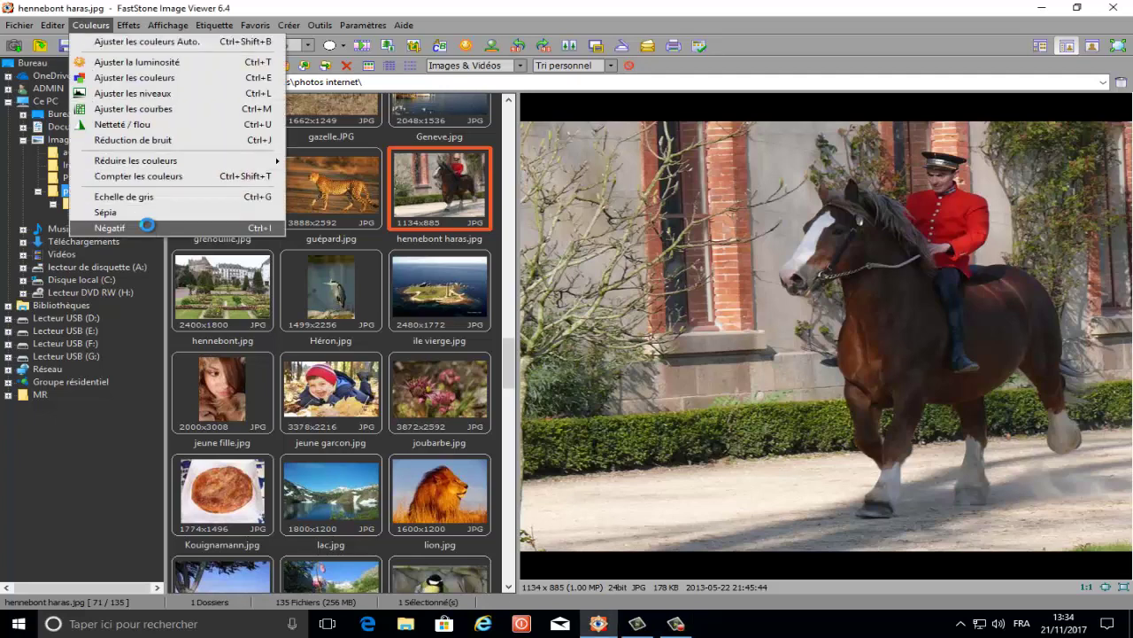
left_click(147, 225)
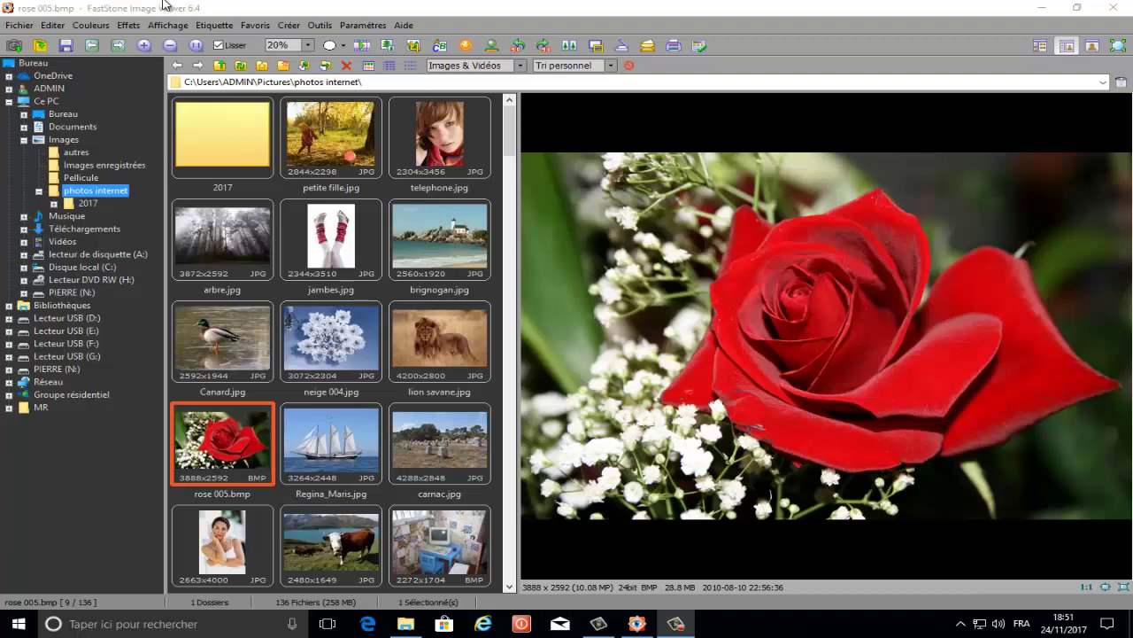
Start the border effects on rose 005.bmp and enable Cadre 1 with a width of 20.
left_click(127, 26)
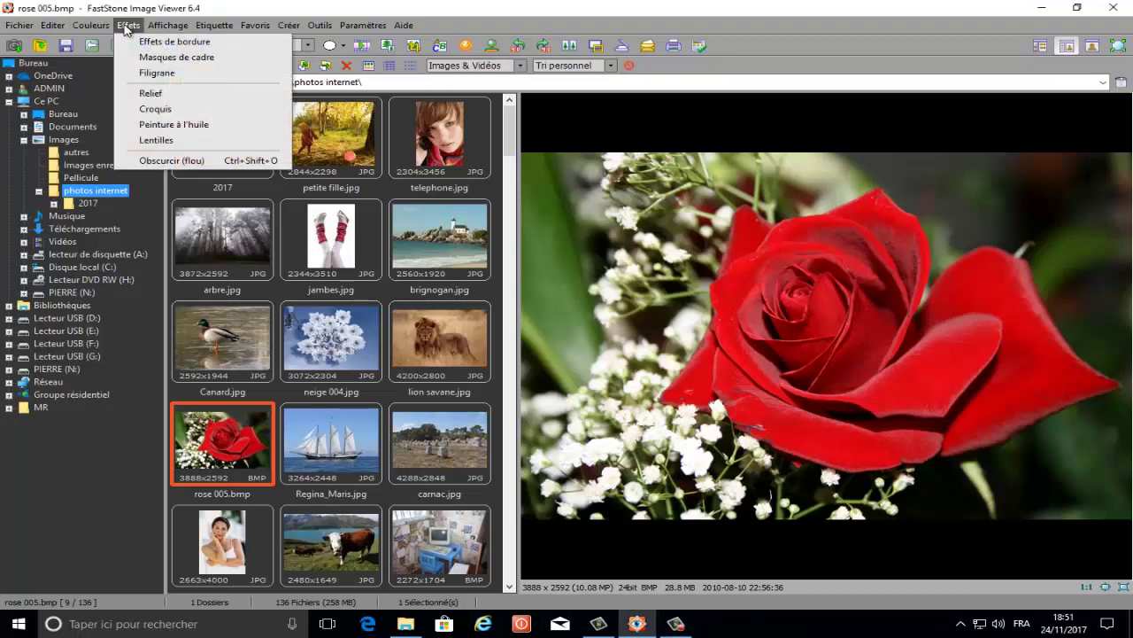
left_click(174, 43)
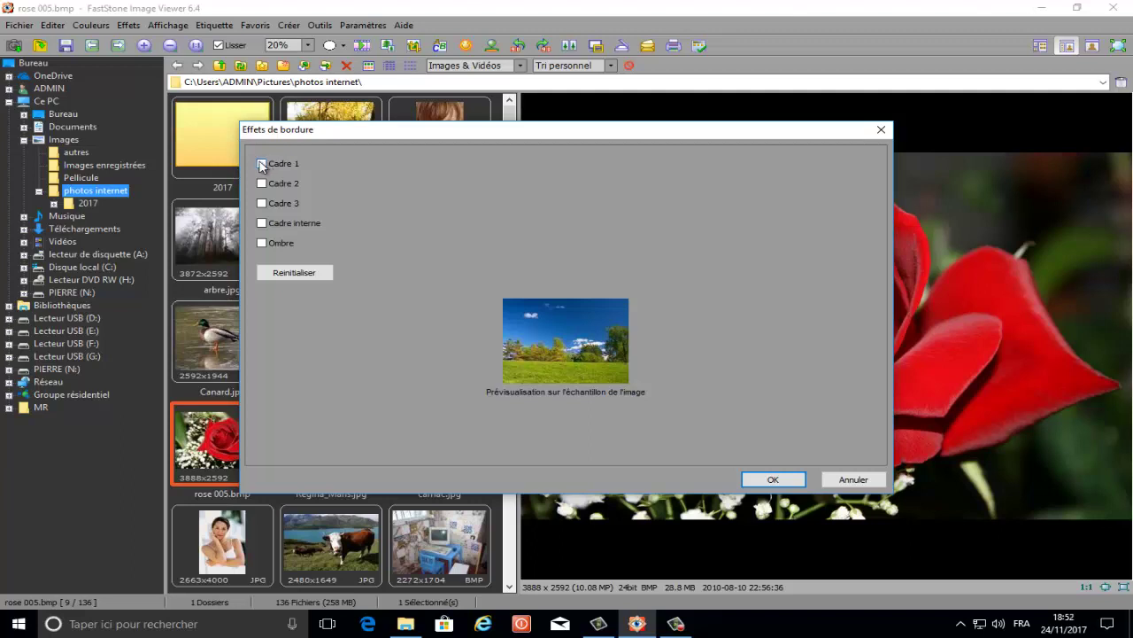
left_click(262, 164)
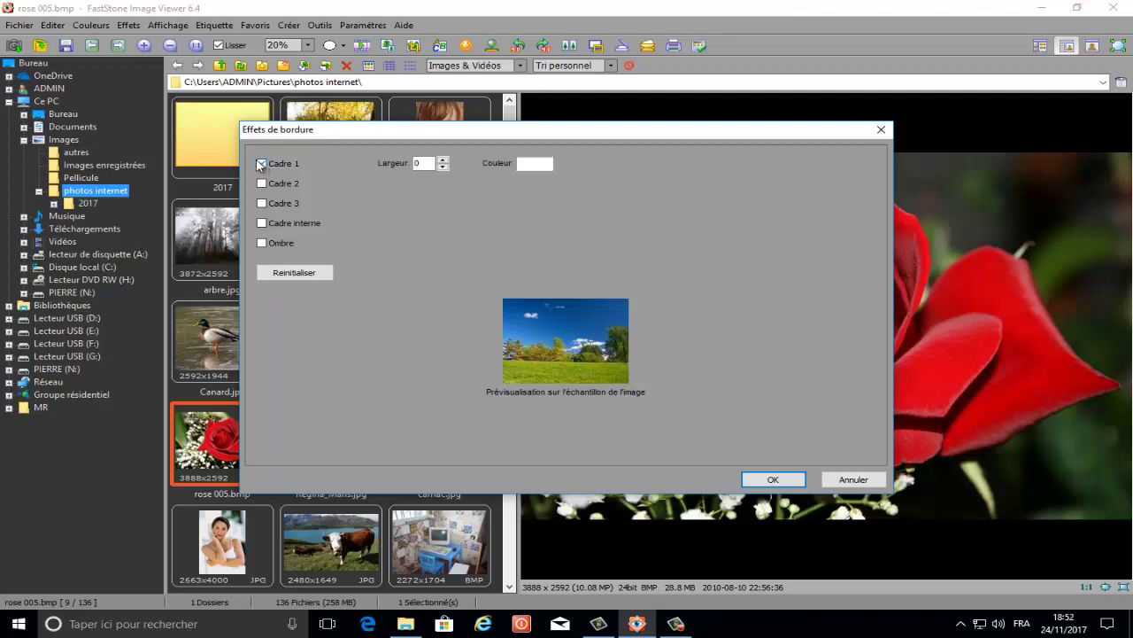
double_click(420, 163)
type("0")
left_click_drag(423, 162, 406, 168)
type("20")
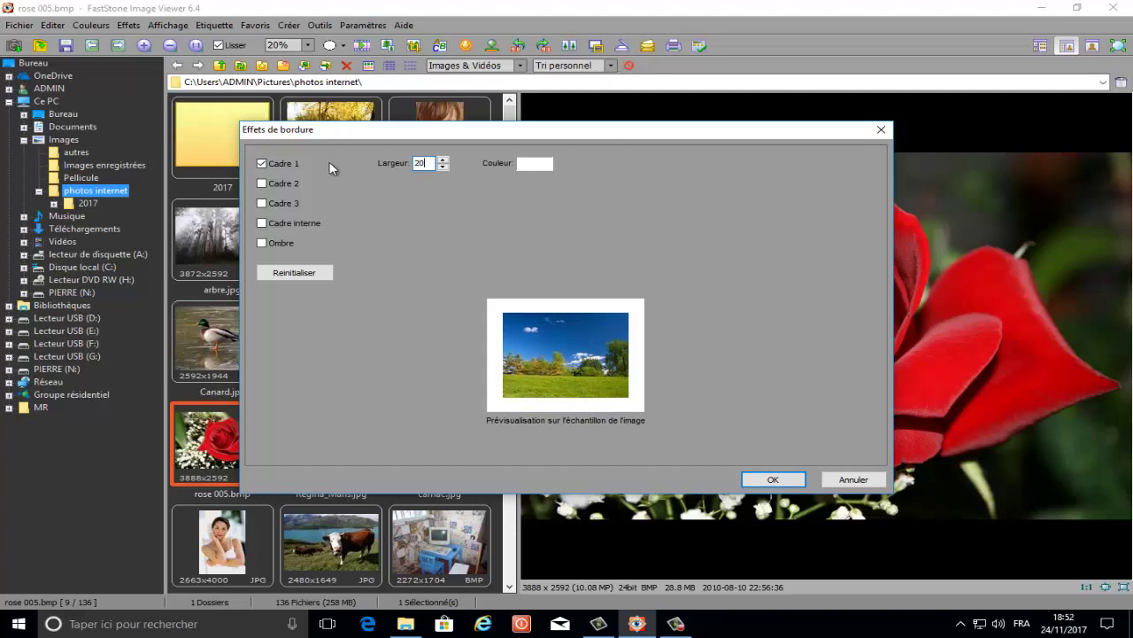
Enable Cadre 2 and Cadre 3 in the border effects, each with a width of 20.
left_click(262, 183)
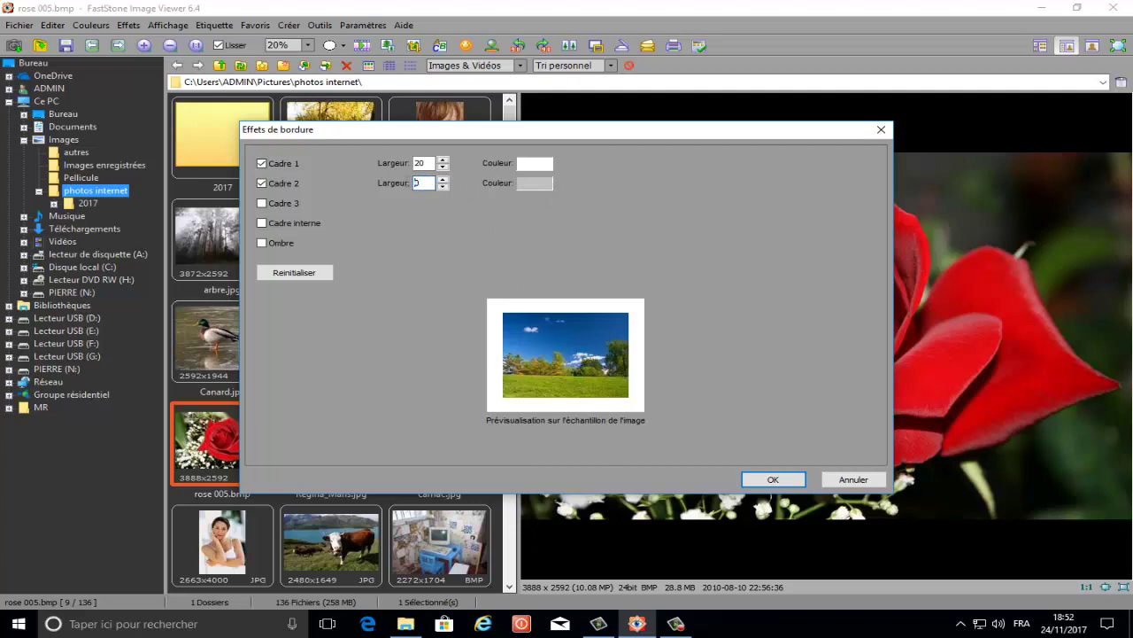
double_click(417, 183)
type("20")
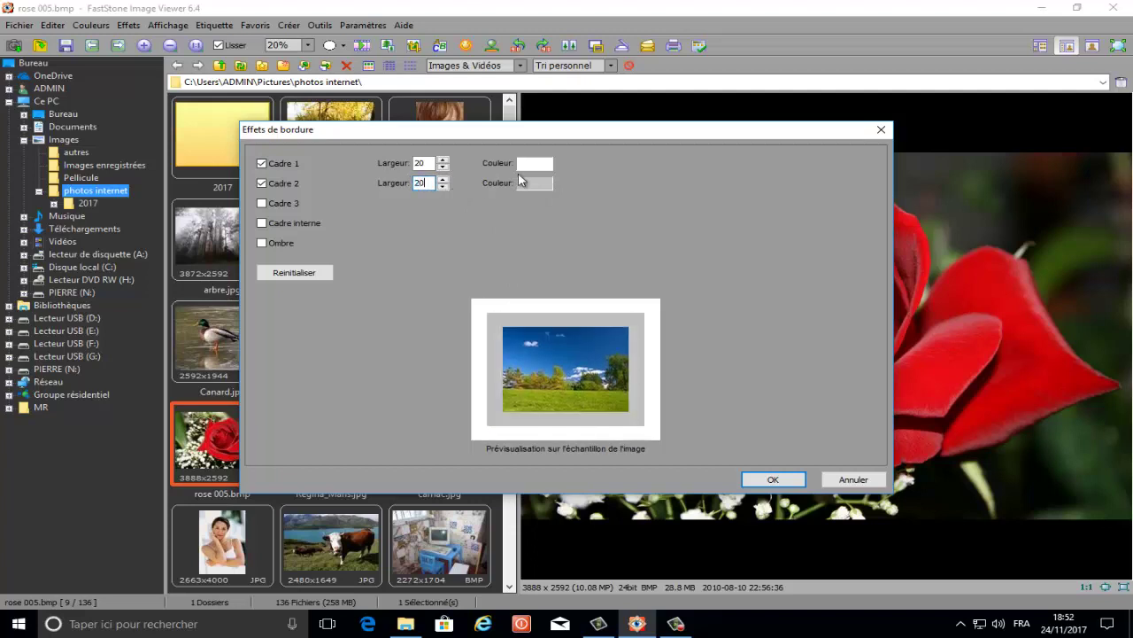
left_click(264, 205)
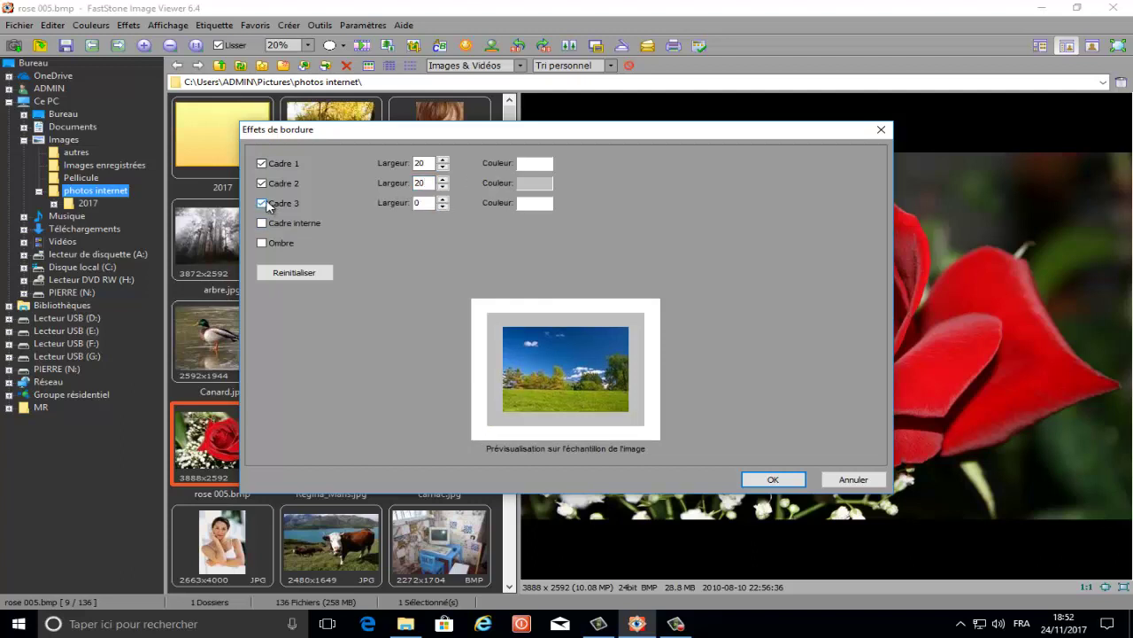
double_click(416, 203)
double_click(416, 203)
type("20")
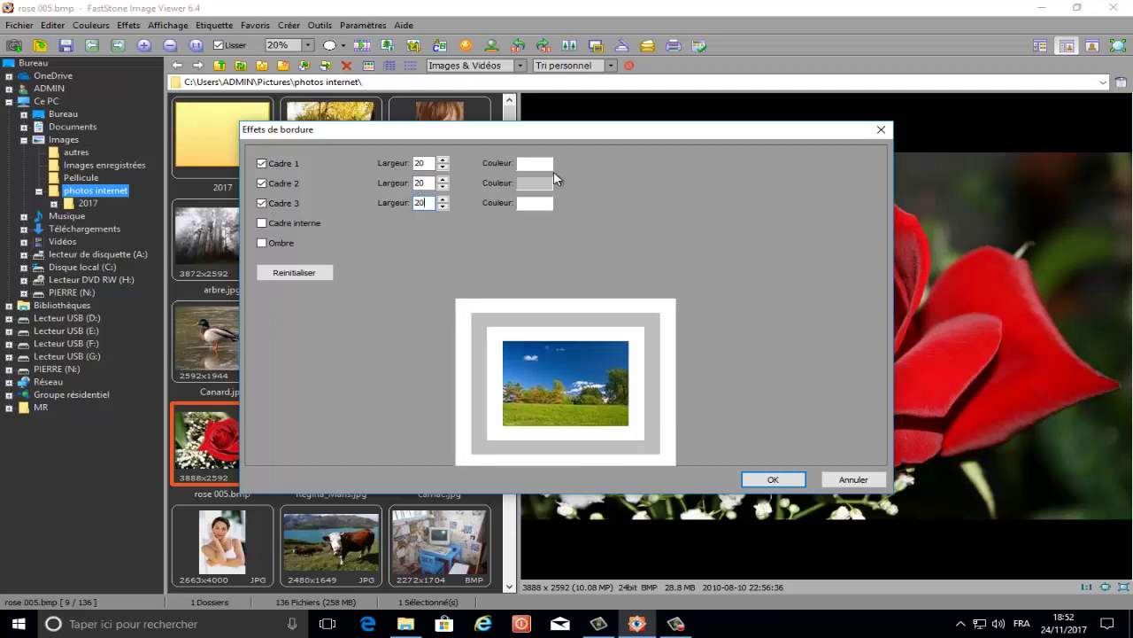
Enable the Ombre shadow, set the Cadre 1 width to 200, and apply the border effects to the rose photo.
left_click(262, 244)
double_click(427, 164)
type("200")
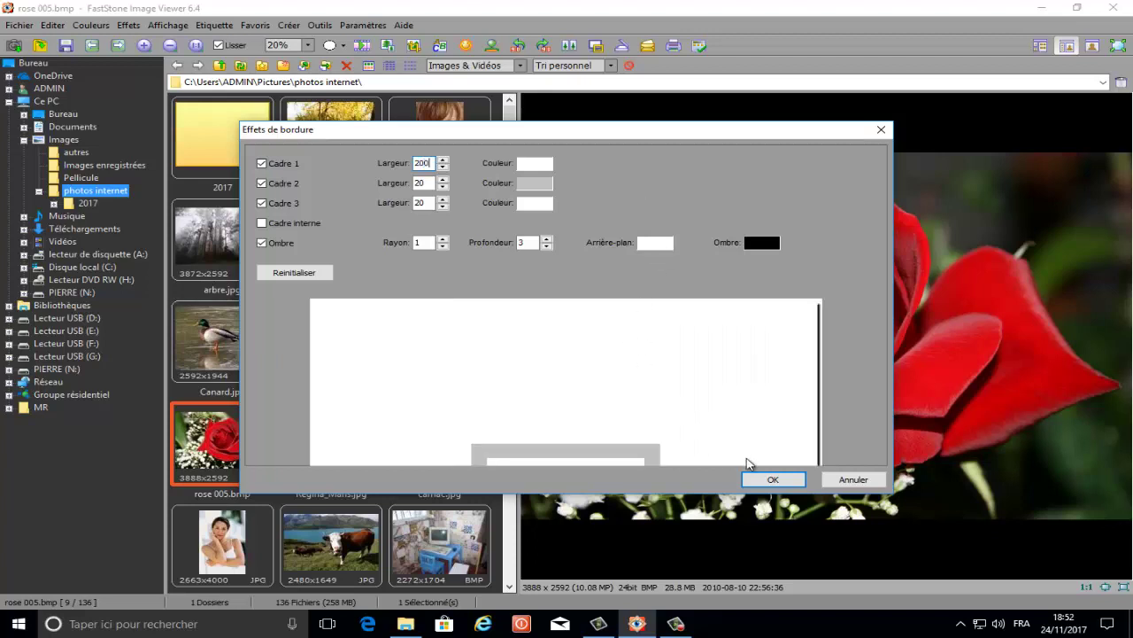
left_click(772, 479)
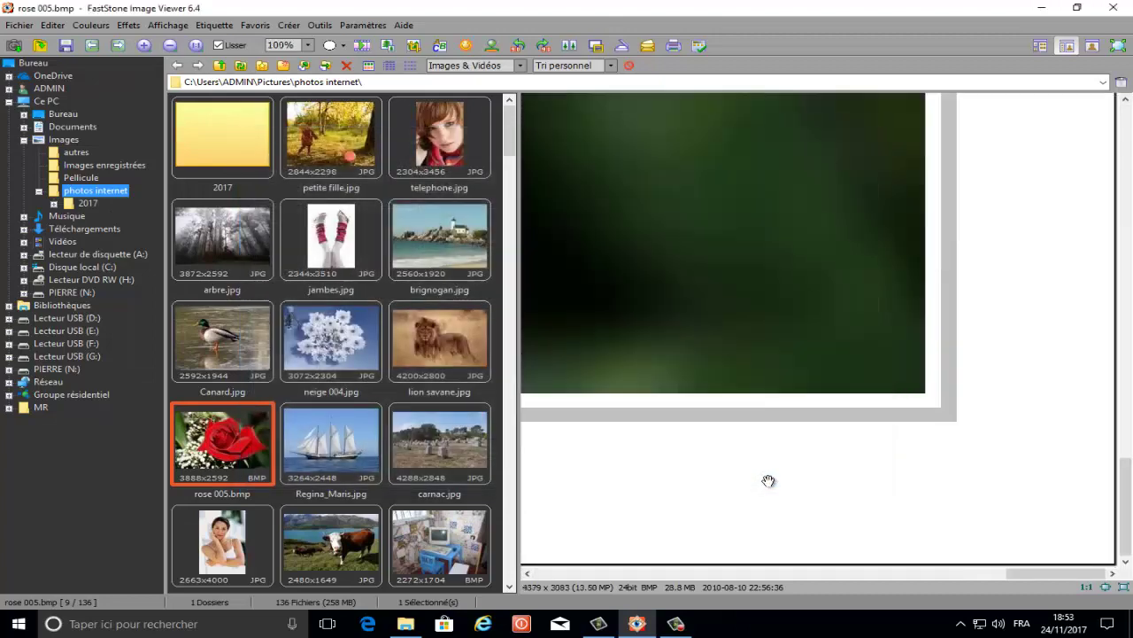
scroll(768, 480, "down", 3)
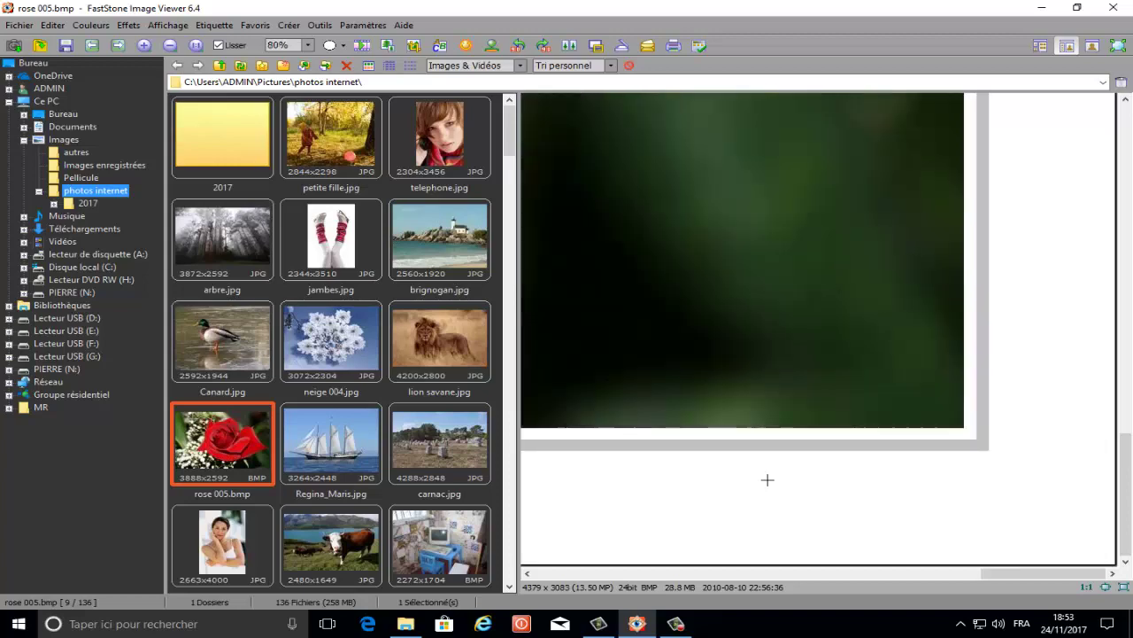
scroll(768, 480, "down", 2)
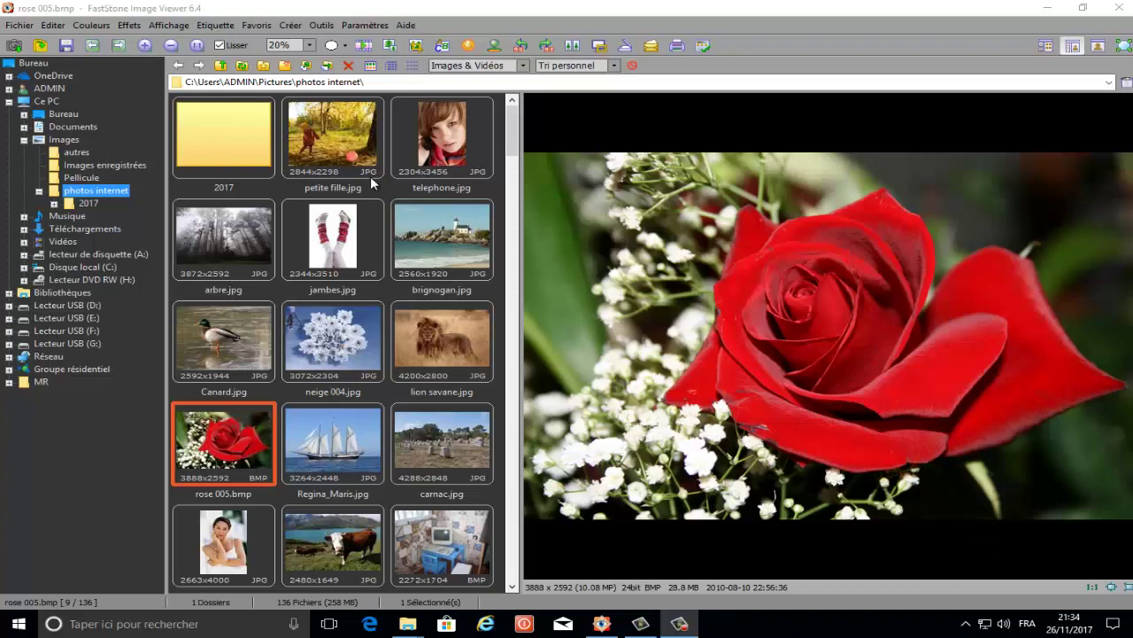
Start a frame mask on rose 005.bmp and choose mask 17 with the ragged edges.
left_click(128, 27)
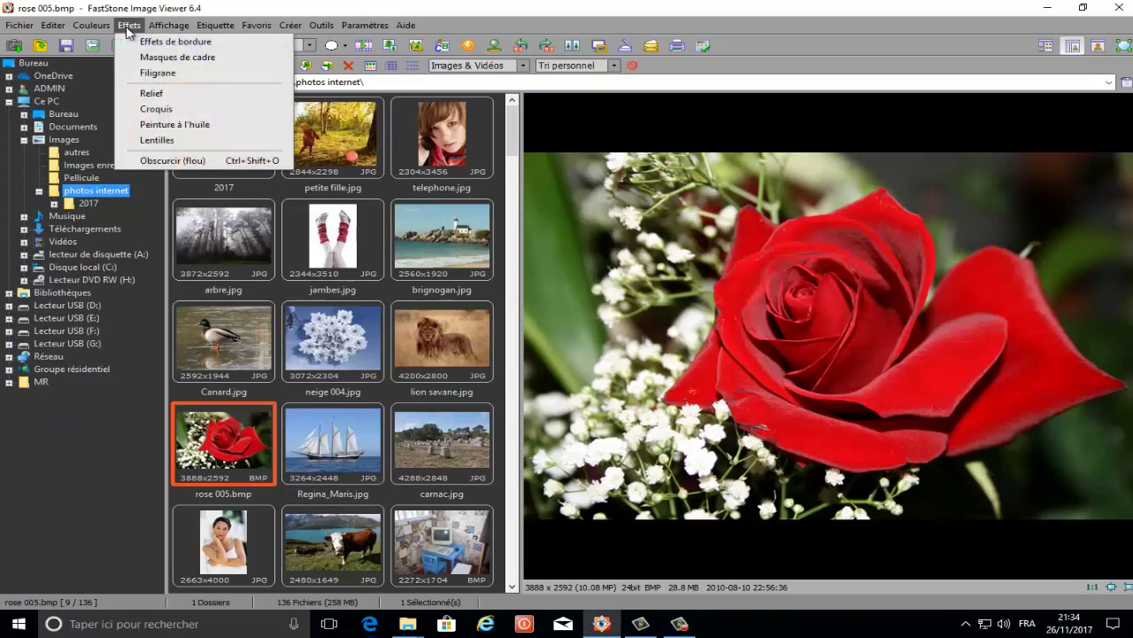
left_click(159, 59)
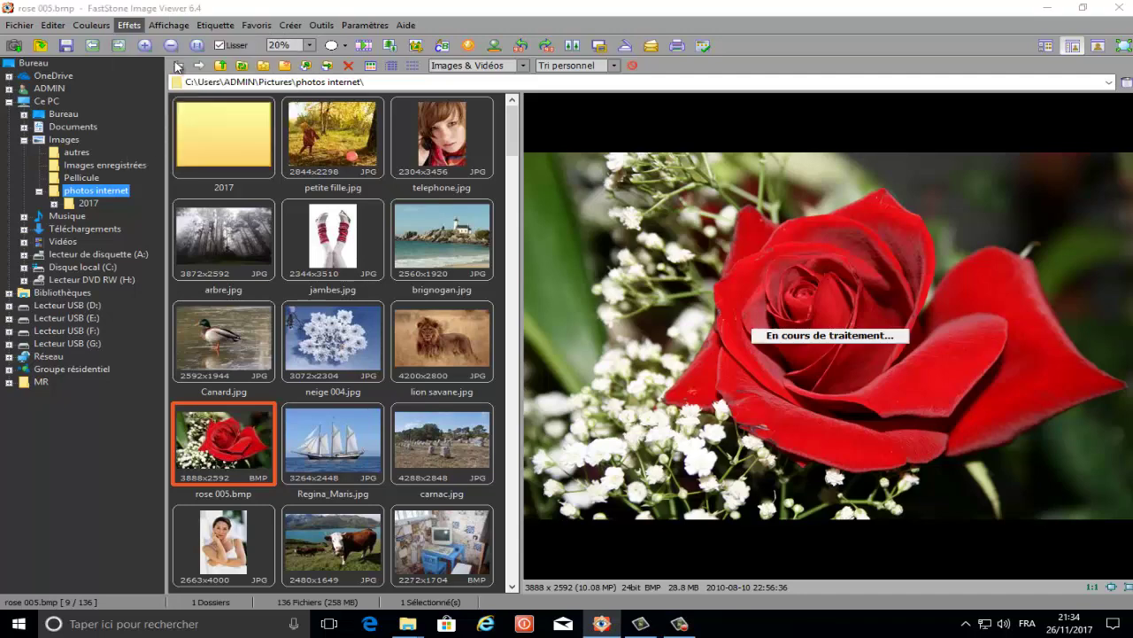
mouse_move(476, 203)
left_mouse_down()
mouse_move(489, 244)
mouse_move(498, 430)
mouse_move(483, 200)
left_mouse_up()
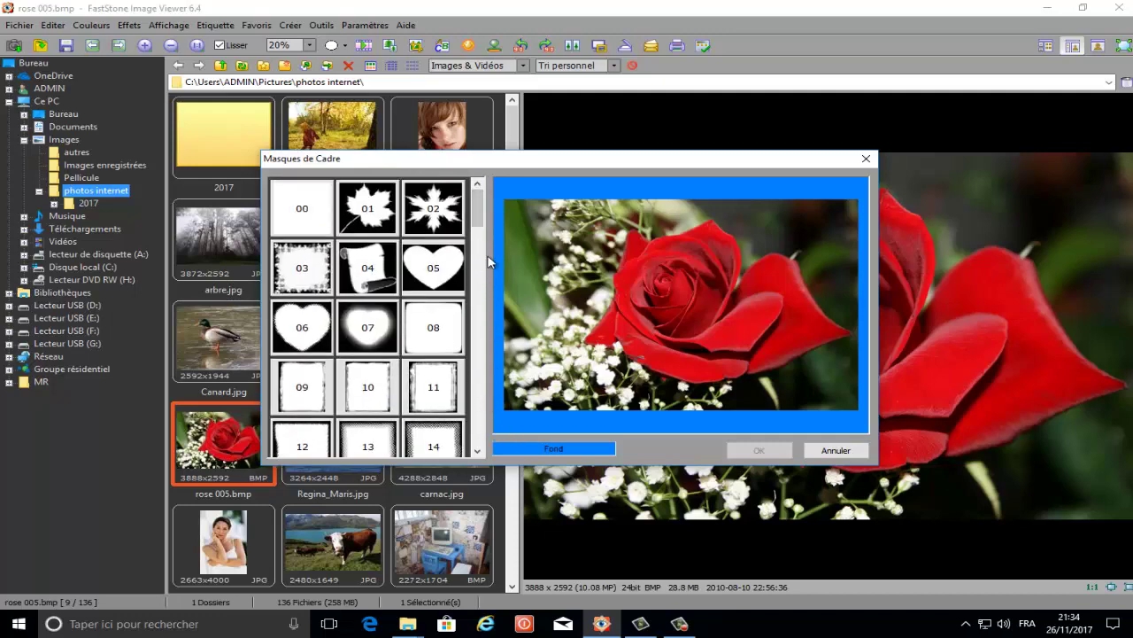
left_click_drag(488, 222, 487, 236)
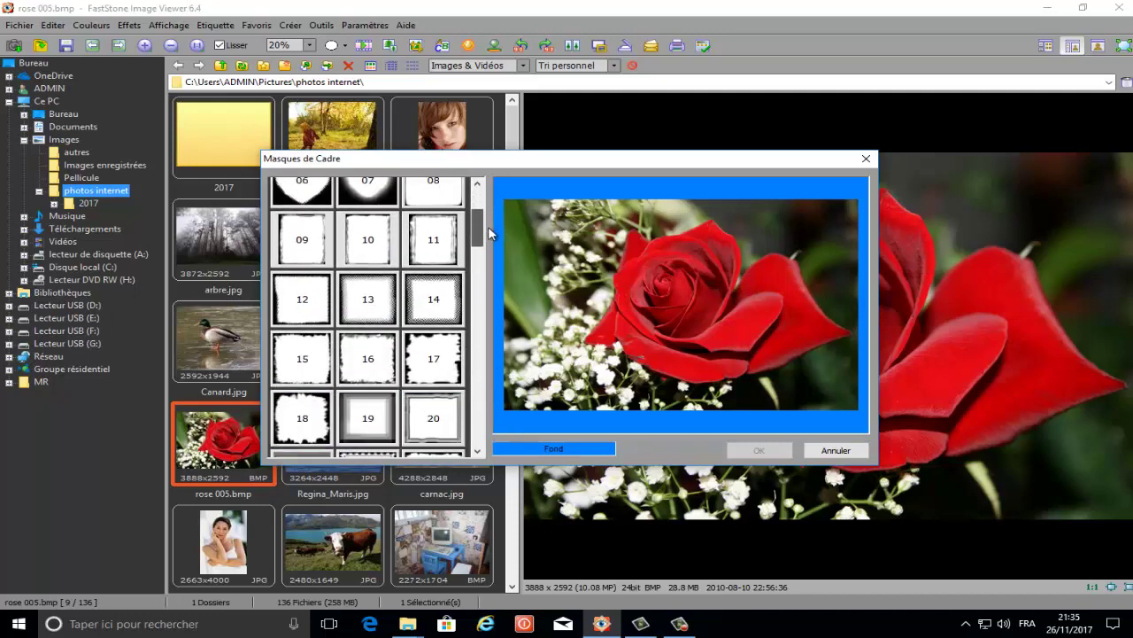
left_click(435, 361)
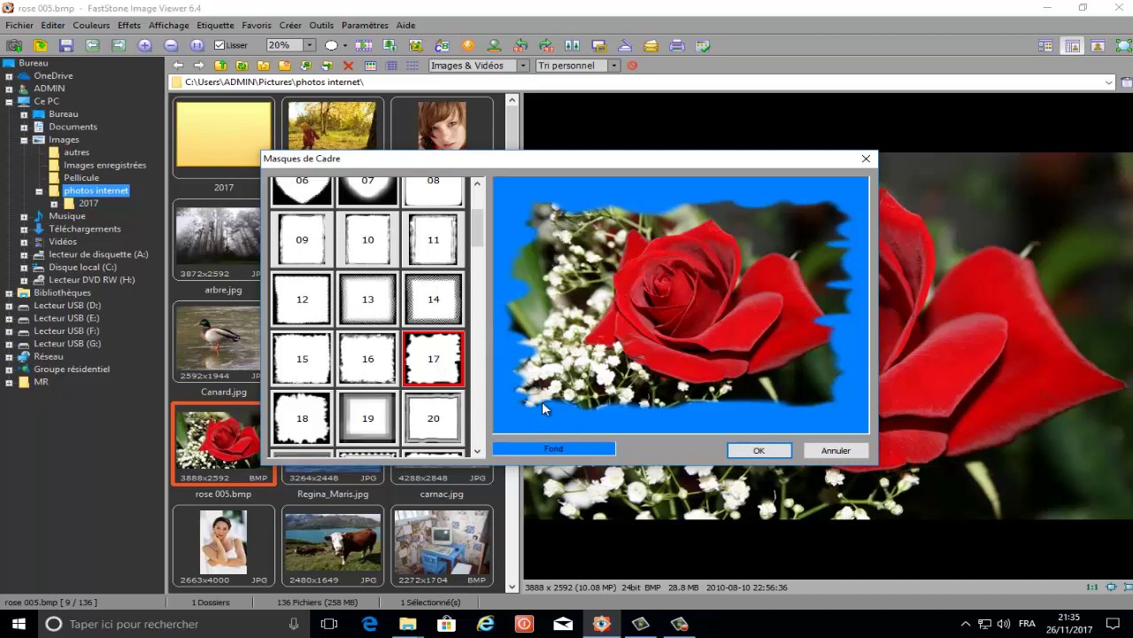
Change the frame mask's background colour to white and apply the mask to the rose photo.
left_click(564, 449)
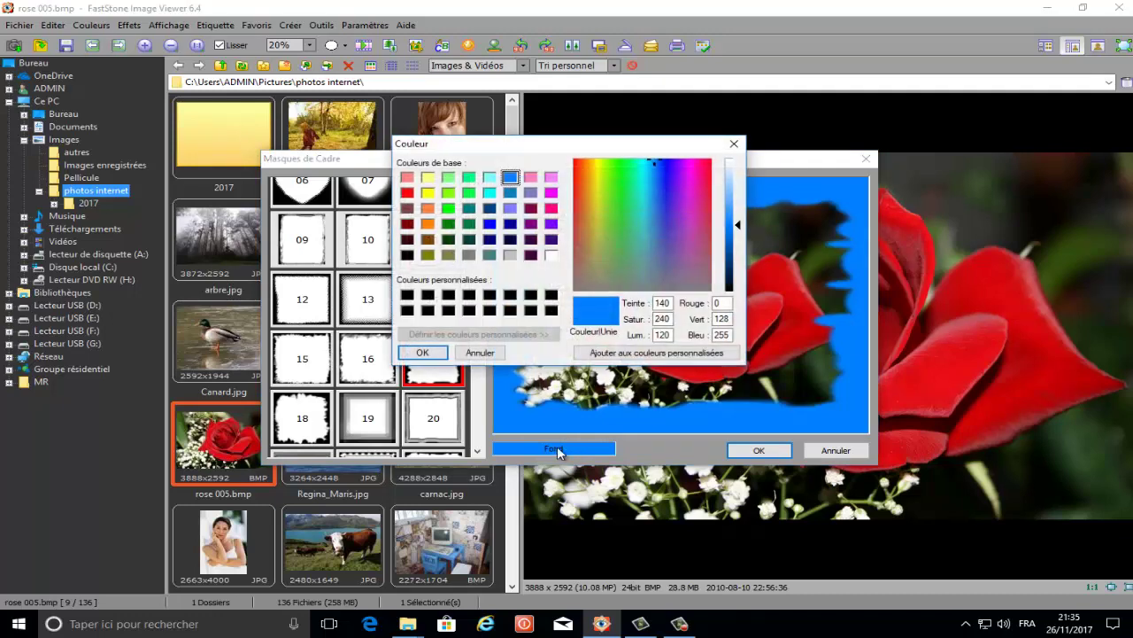
left_click(551, 255)
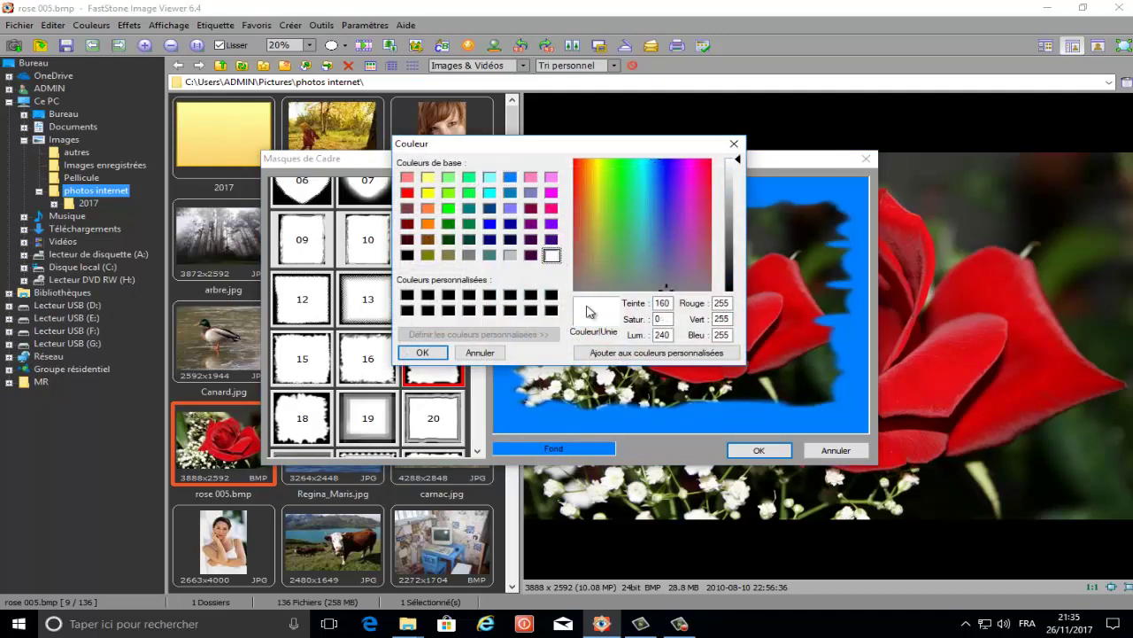
left_click(422, 352)
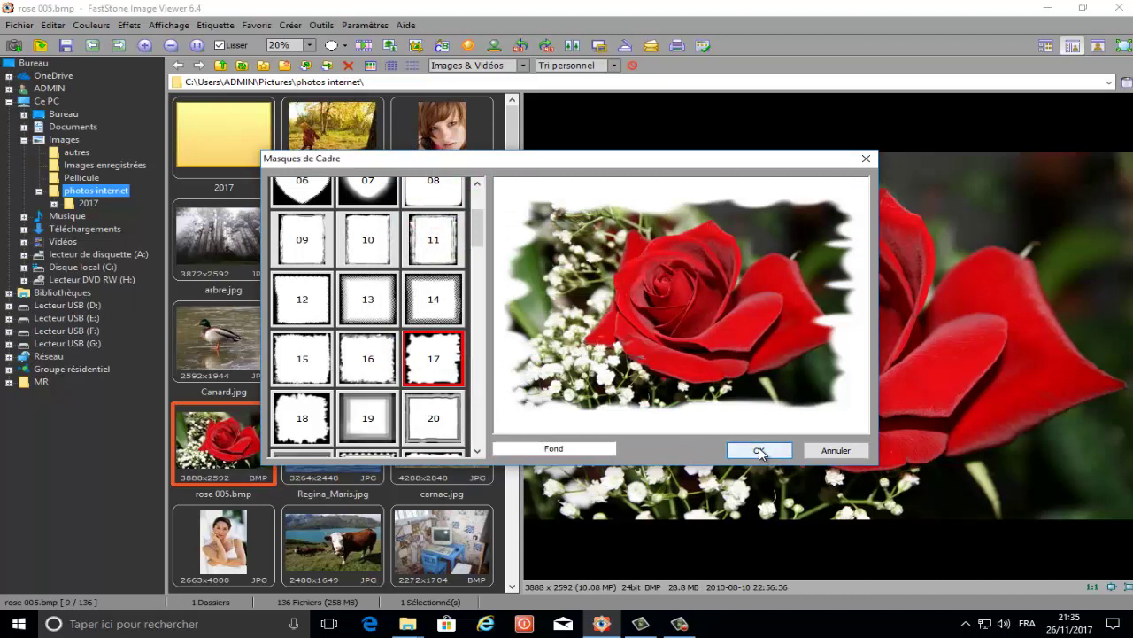
left_click(760, 451)
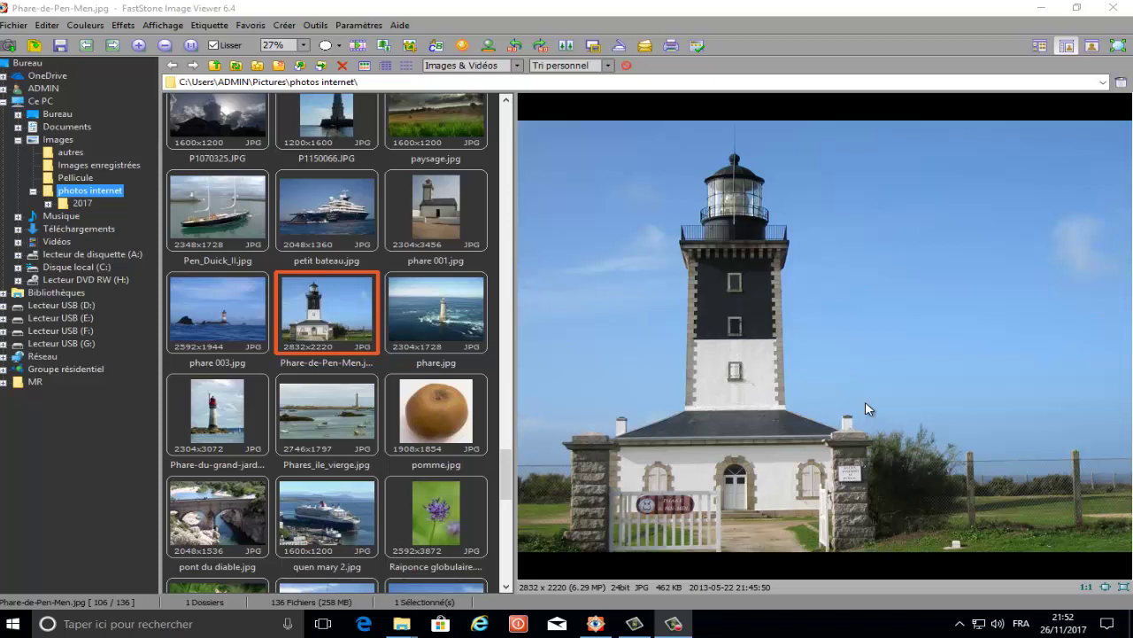
Start a watermark on Phare-de-Pen-Men.jpg and enlarge the default FastStone logo across the lighthouse tower.
left_click(130, 30)
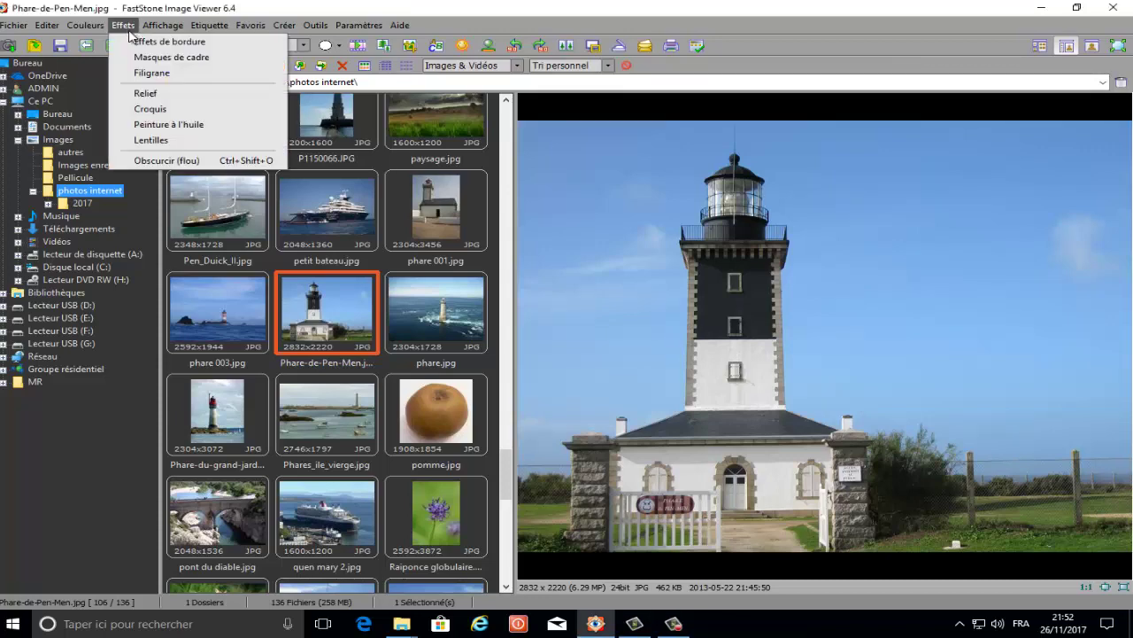
left_click(158, 75)
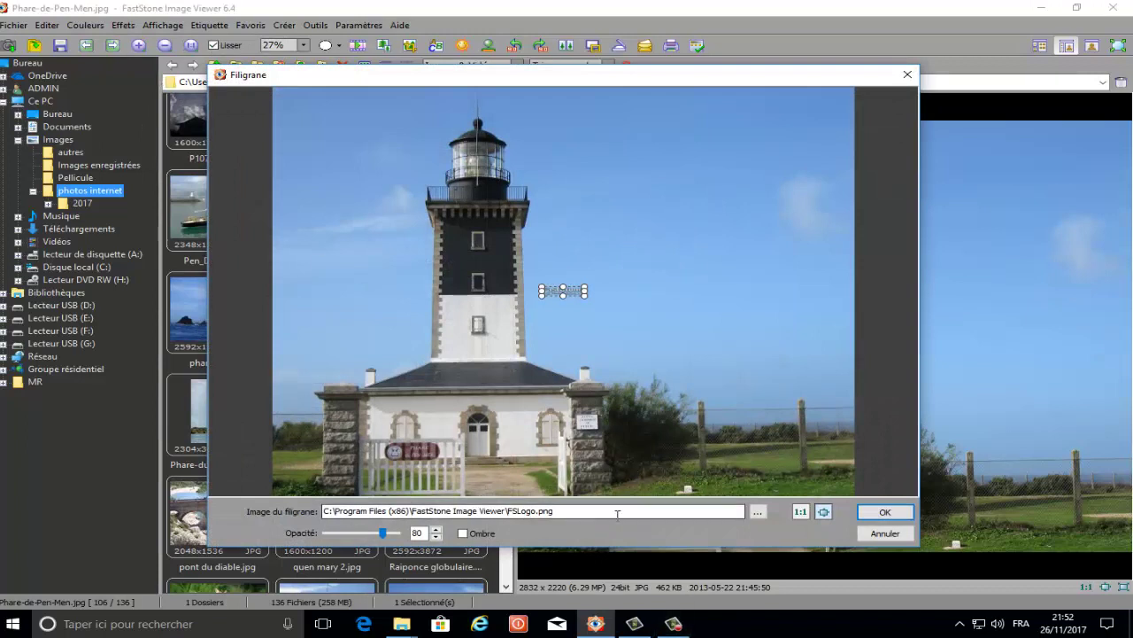
left_click_drag(542, 295, 423, 354)
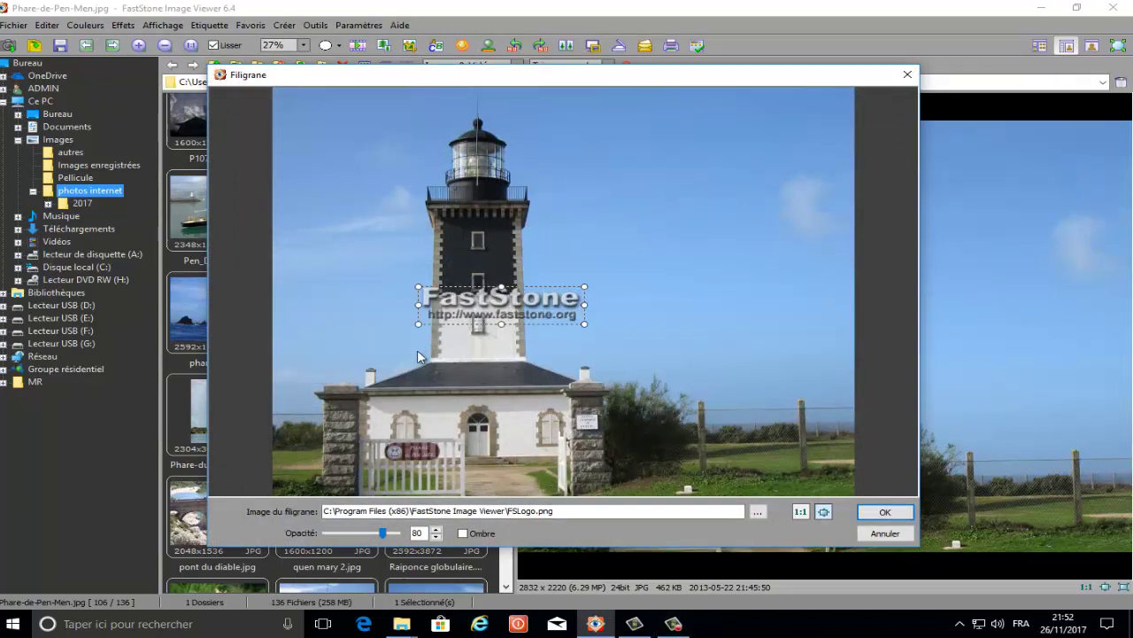
Replace the watermark image with the signature file test.png from the filigrane folder in Images.
left_click(758, 514)
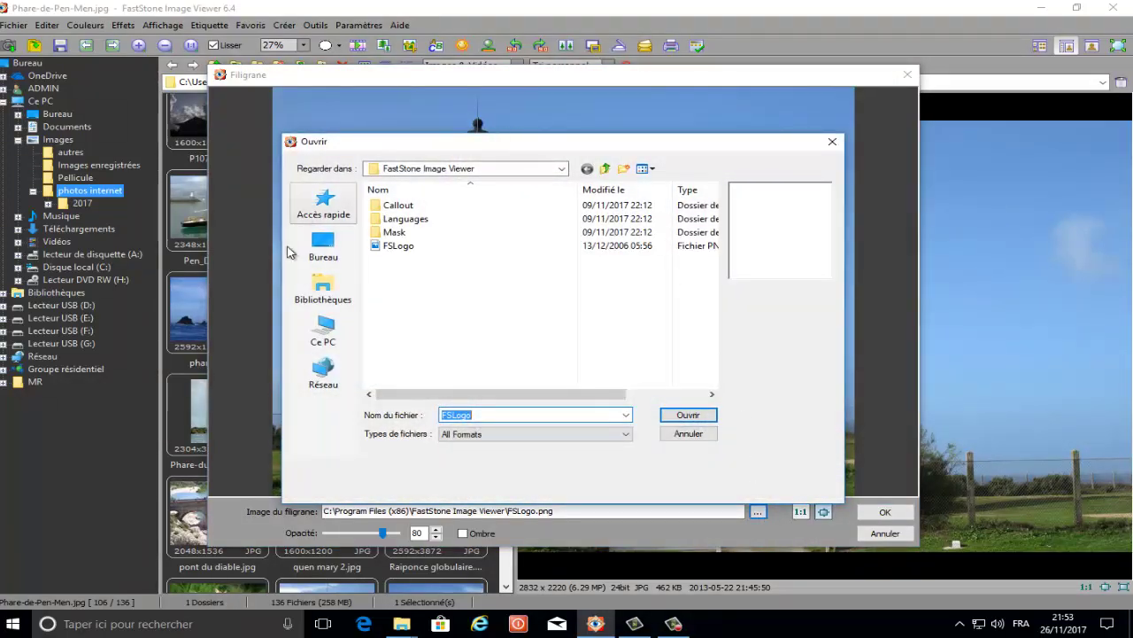
left_click(323, 288)
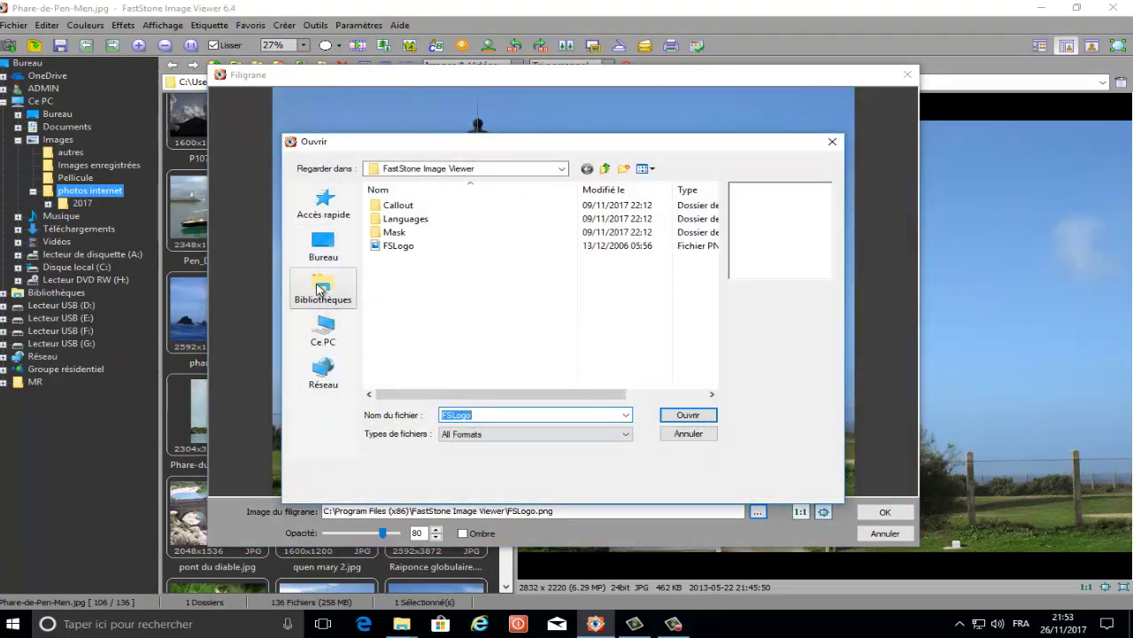
double_click(431, 243)
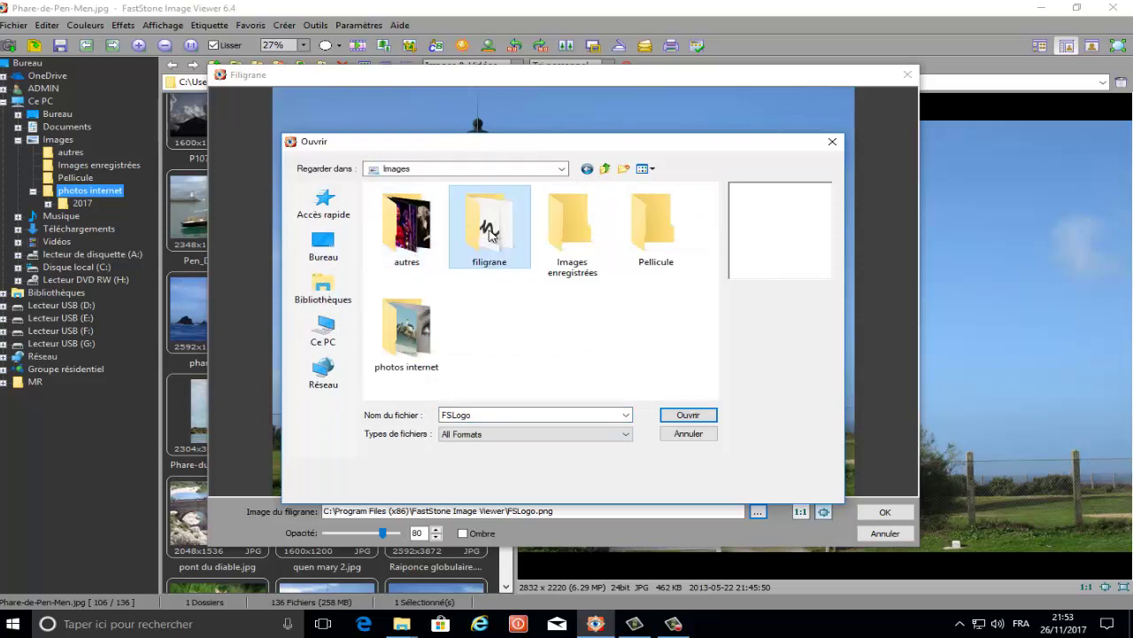
double_click(489, 234)
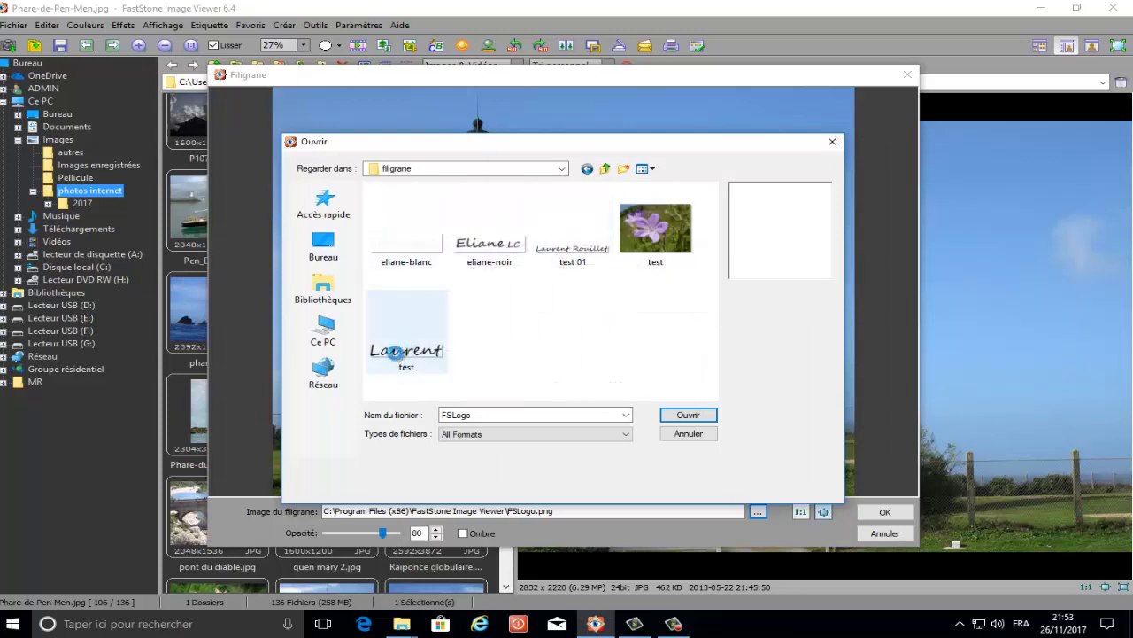
left_click(399, 353)
left_click(688, 416)
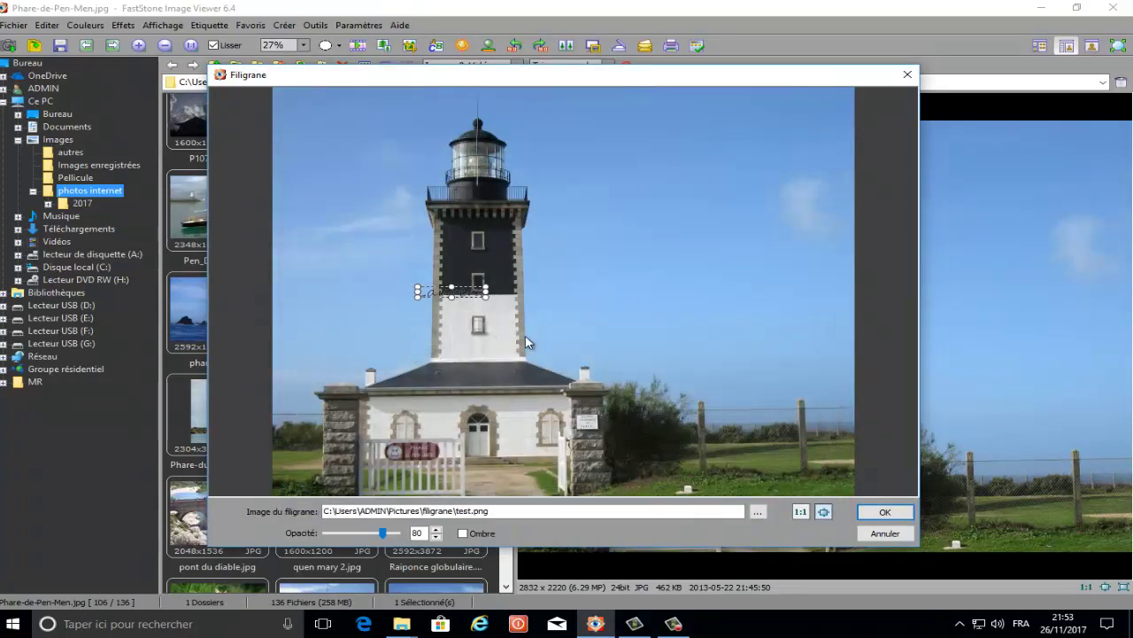
Enlarge the signature watermark and move it to the lower-right corner of the lighthouse photo.
left_click_drag(498, 303, 607, 351)
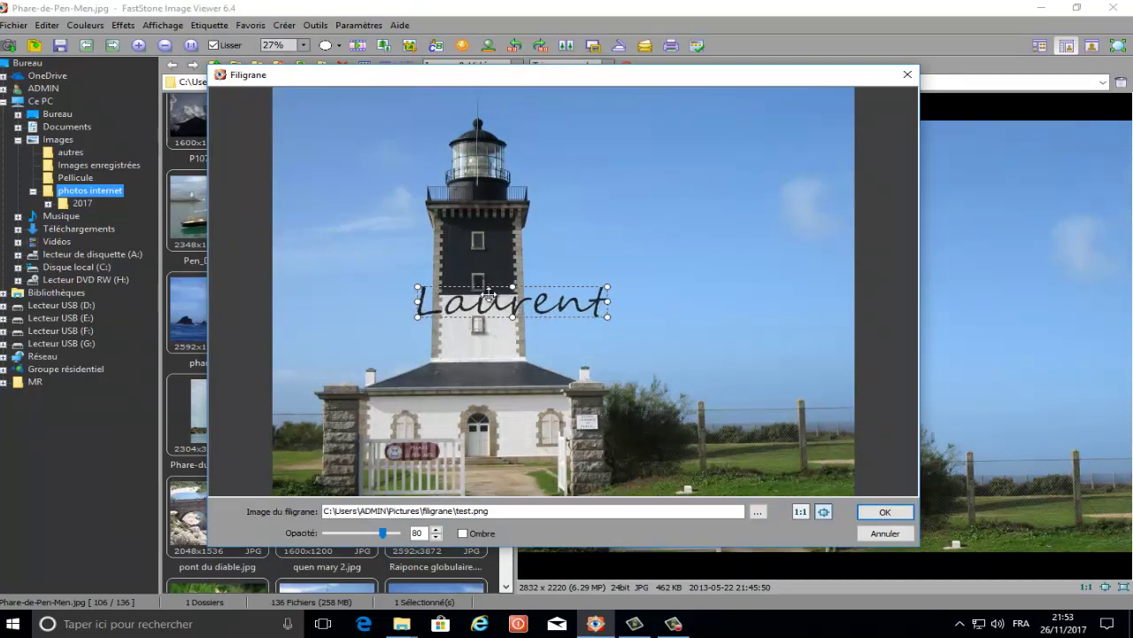
left_click_drag(566, 319, 748, 482)
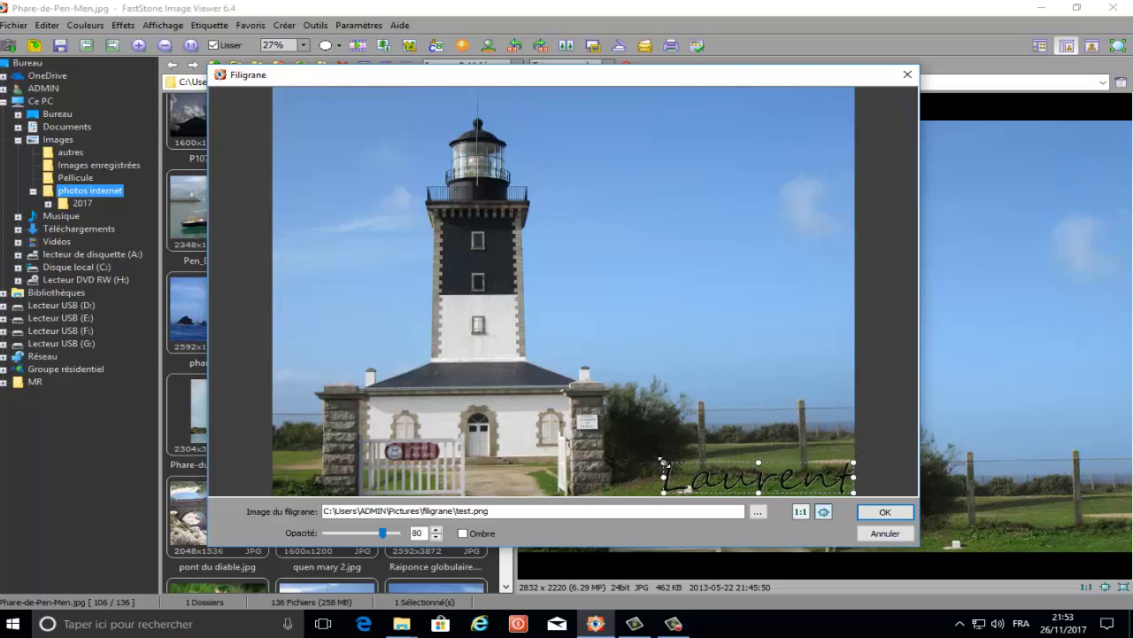
Shrink the signature watermark toward the lower-right corner of the lighthouse photo.
left_click_drag(663, 461, 768, 483)
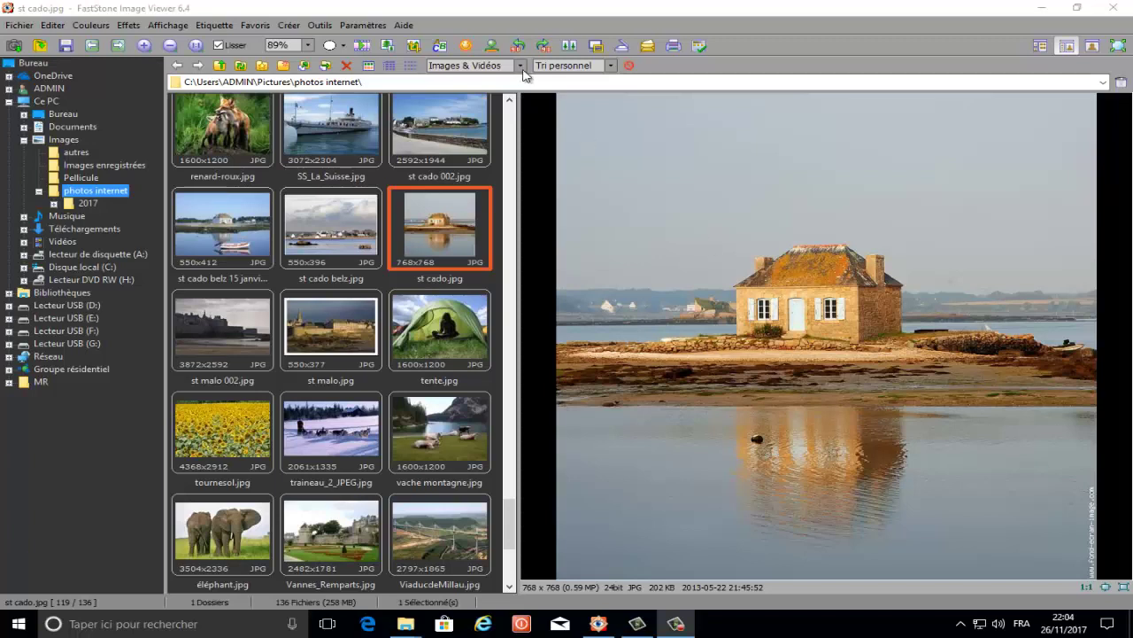
Start the Relief effect on st cado.jpg with X 391, Y 358, and both width and height at 768.
left_click(129, 25)
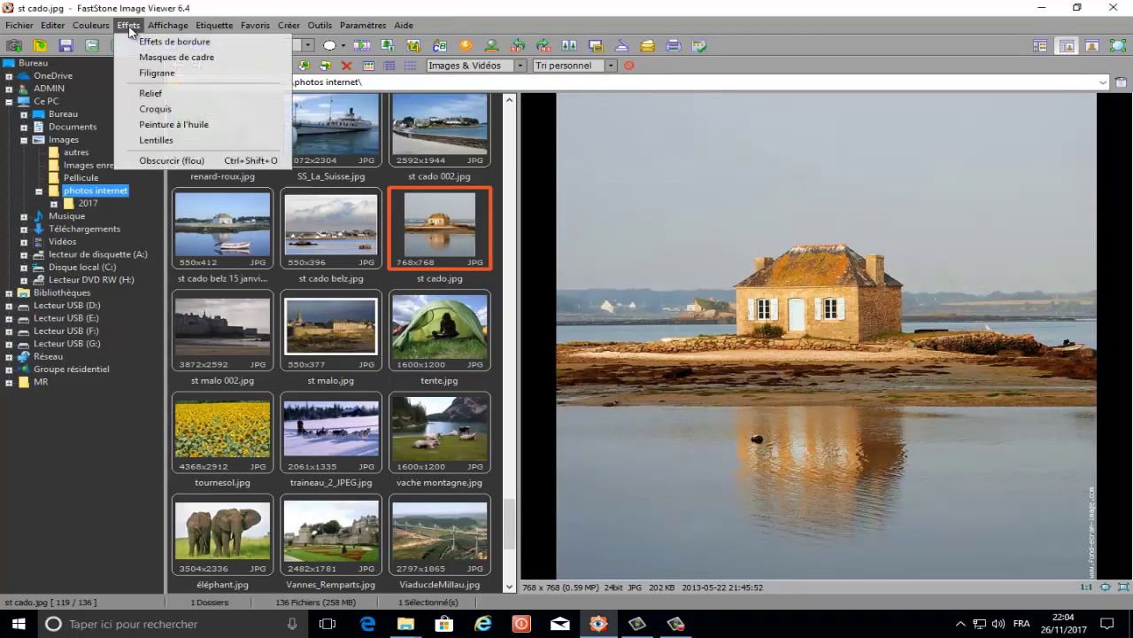
left_click(159, 93)
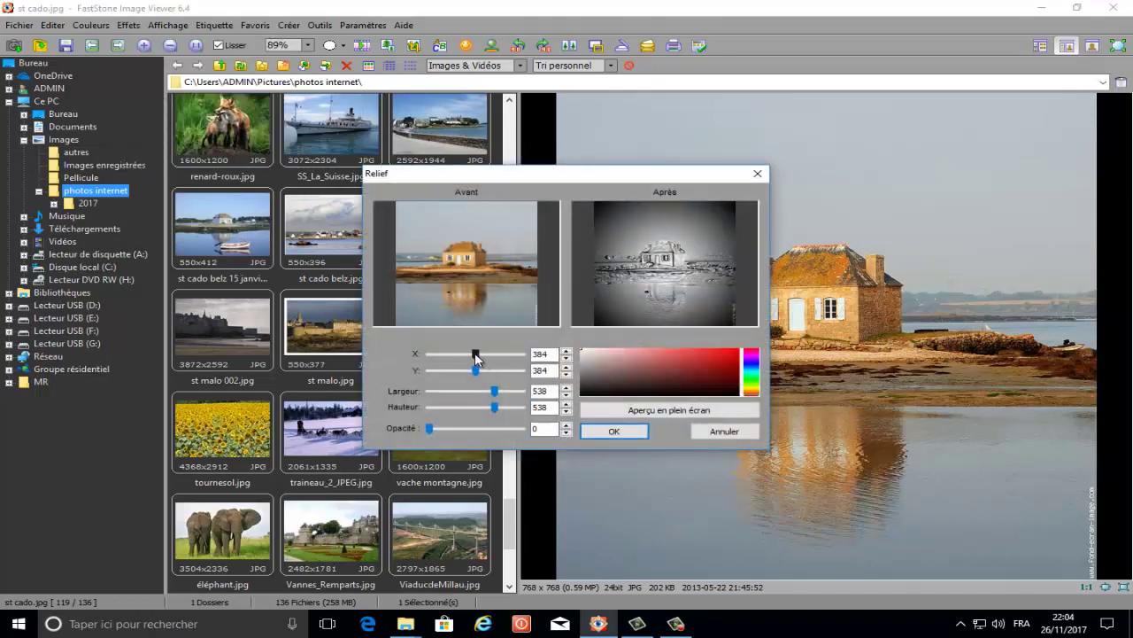
mouse_move(468, 358)
left_mouse_down()
mouse_move(432, 354)
mouse_move(529, 372)
mouse_move(462, 360)
mouse_move(478, 368)
mouse_move(476, 357)
mouse_move(473, 371)
left_mouse_up()
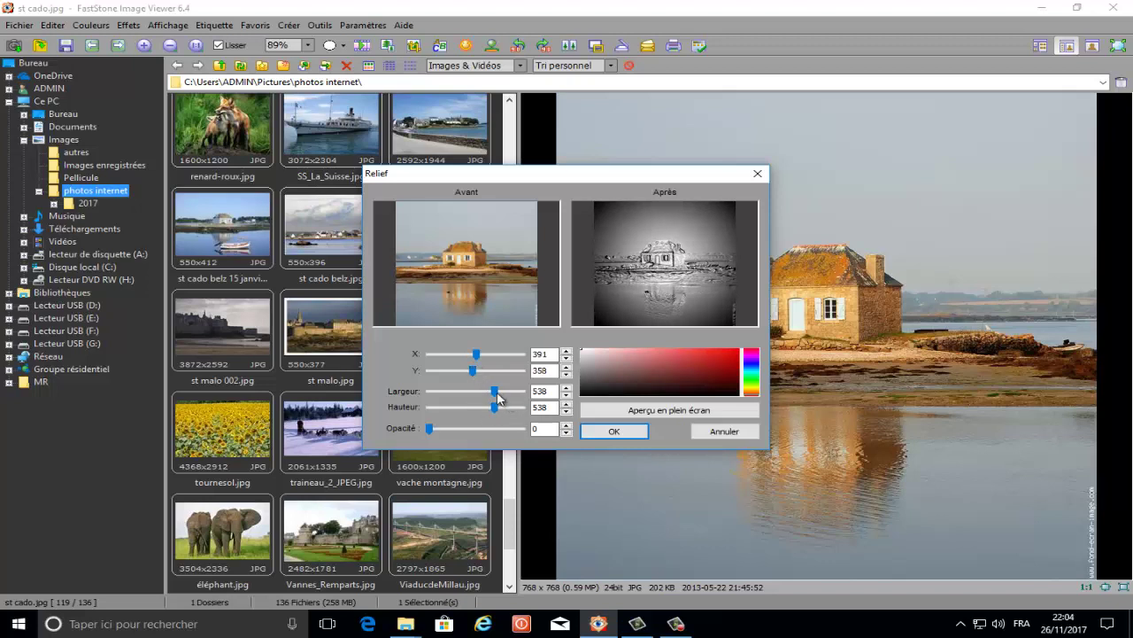
left_click_drag(503, 396, 529, 412)
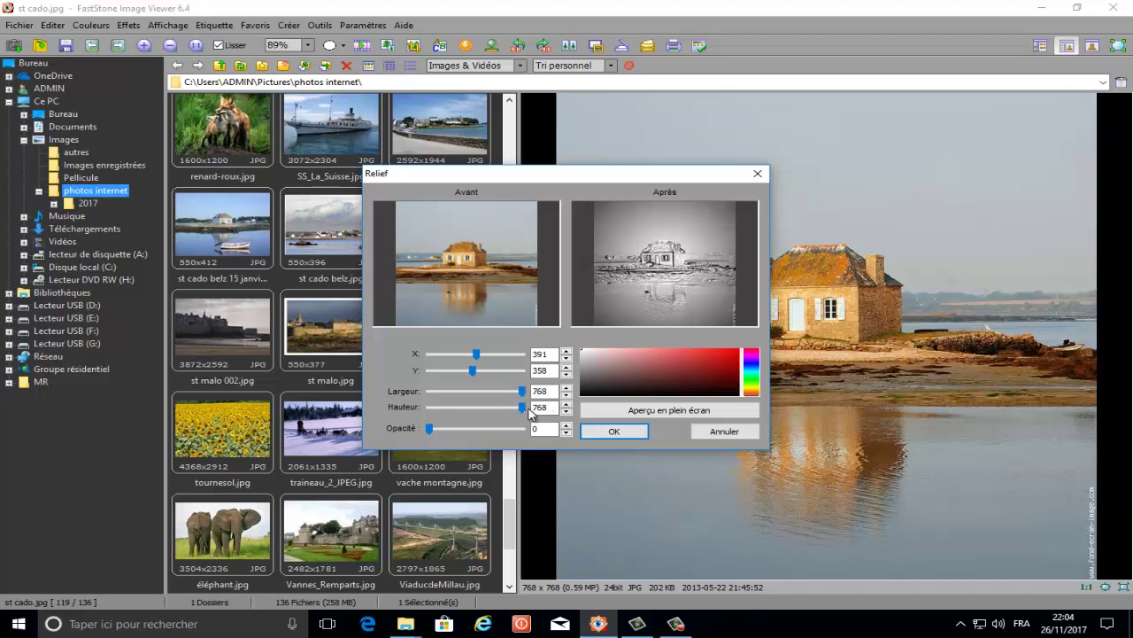
Test the relief opacity at 81 and 100, lower it back toward the minimum and apply the effect.
left_click_drag(431, 429, 508, 443)
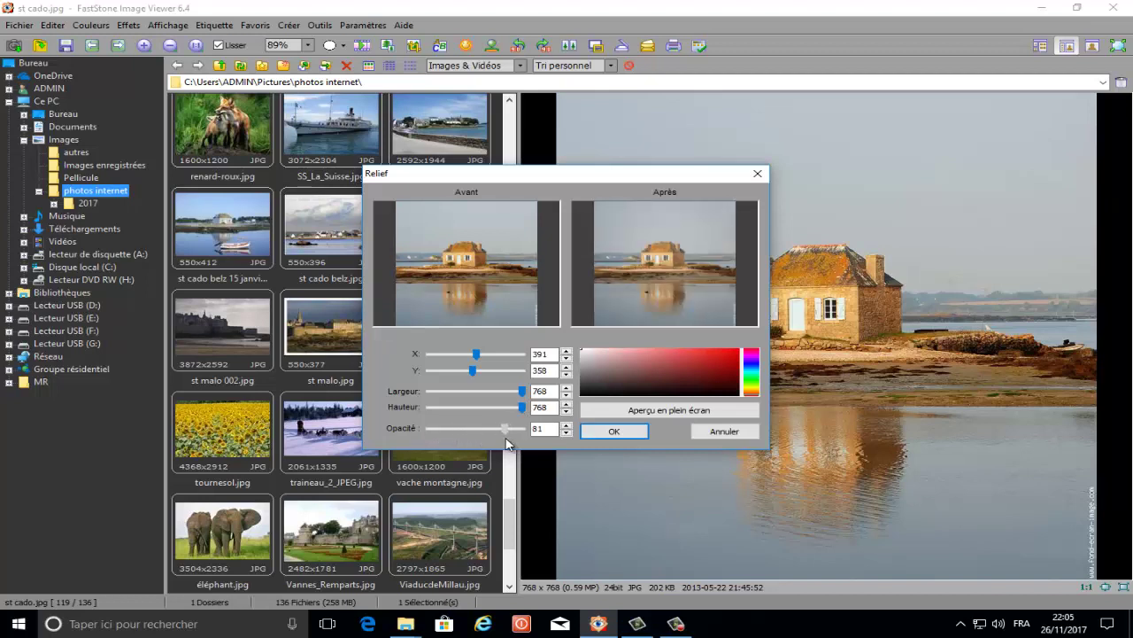
left_click_drag(508, 443, 526, 434)
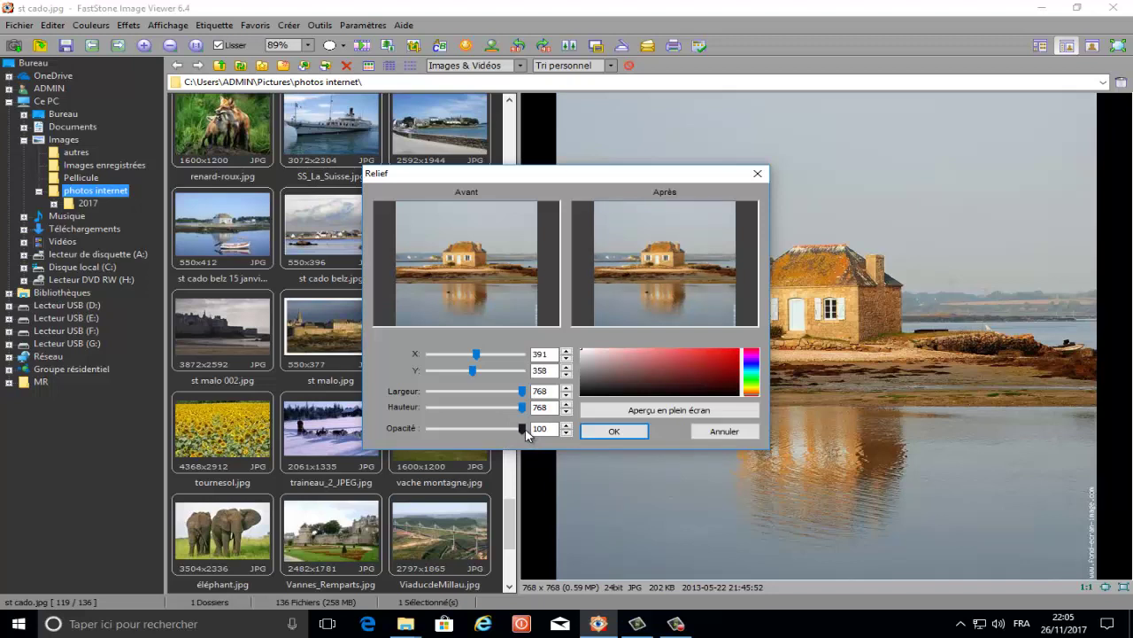
left_click_drag(526, 435, 443, 427)
left_click(614, 434)
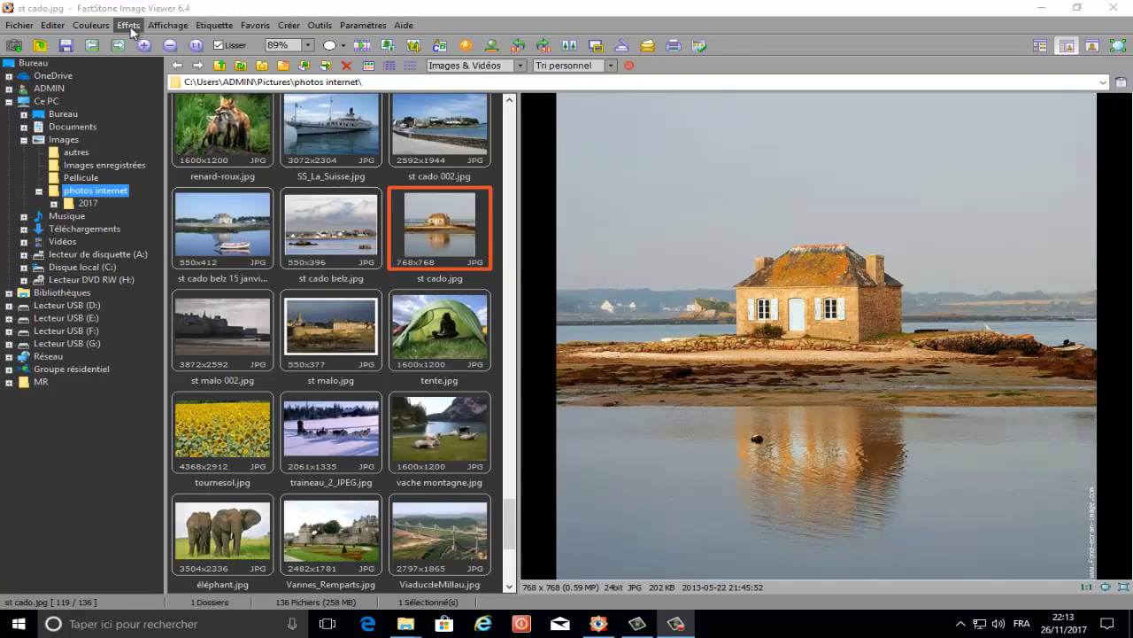
Apply the Croquis effect to st cado.jpg with an amount of 4, after trying 0 and 10.
left_click(128, 28)
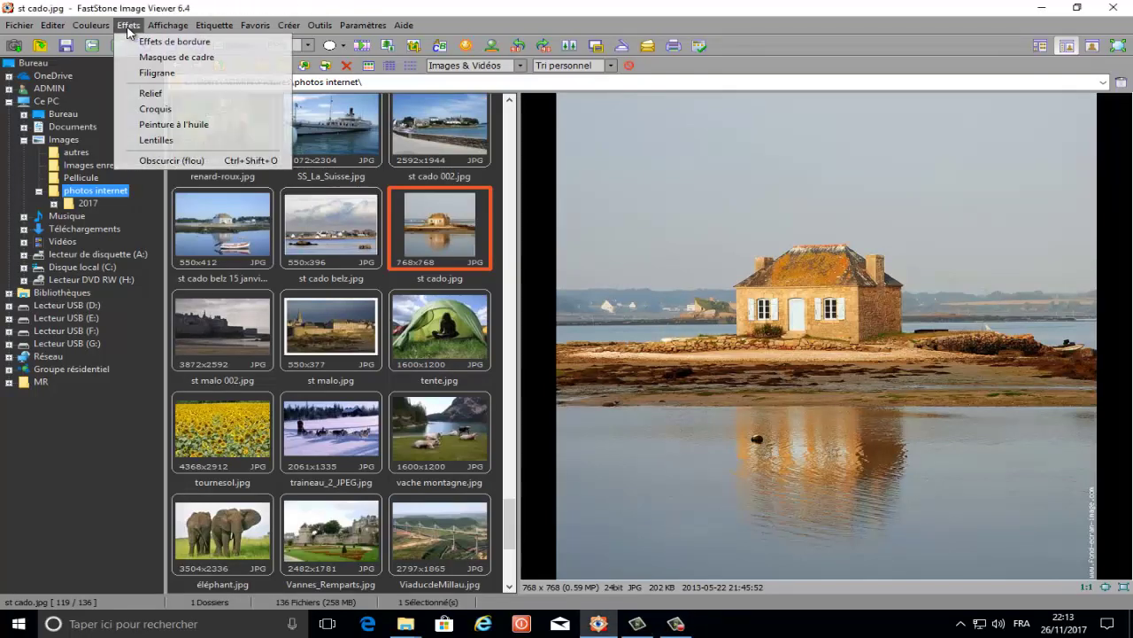
left_click(165, 109)
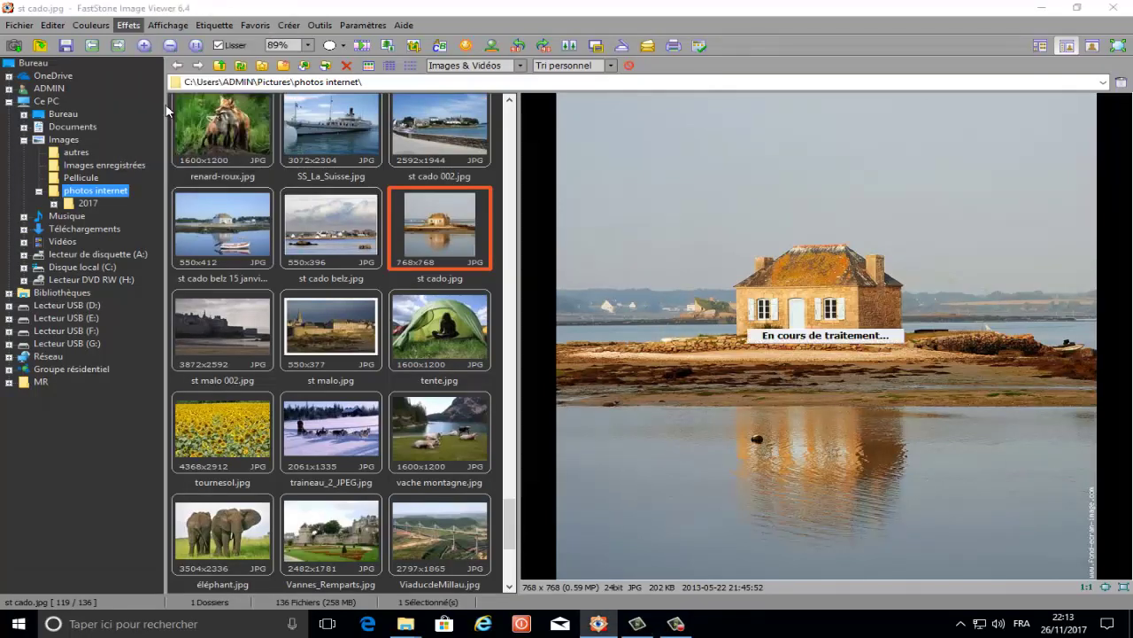
left_click_drag(333, 127, 315, 167)
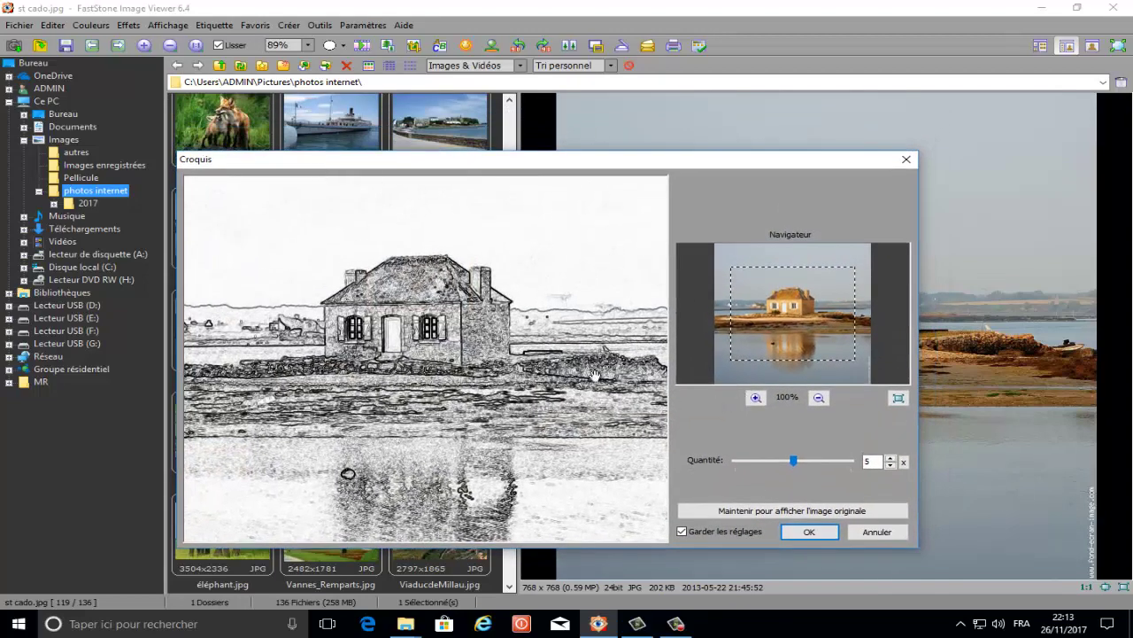
left_click_drag(794, 461, 736, 462)
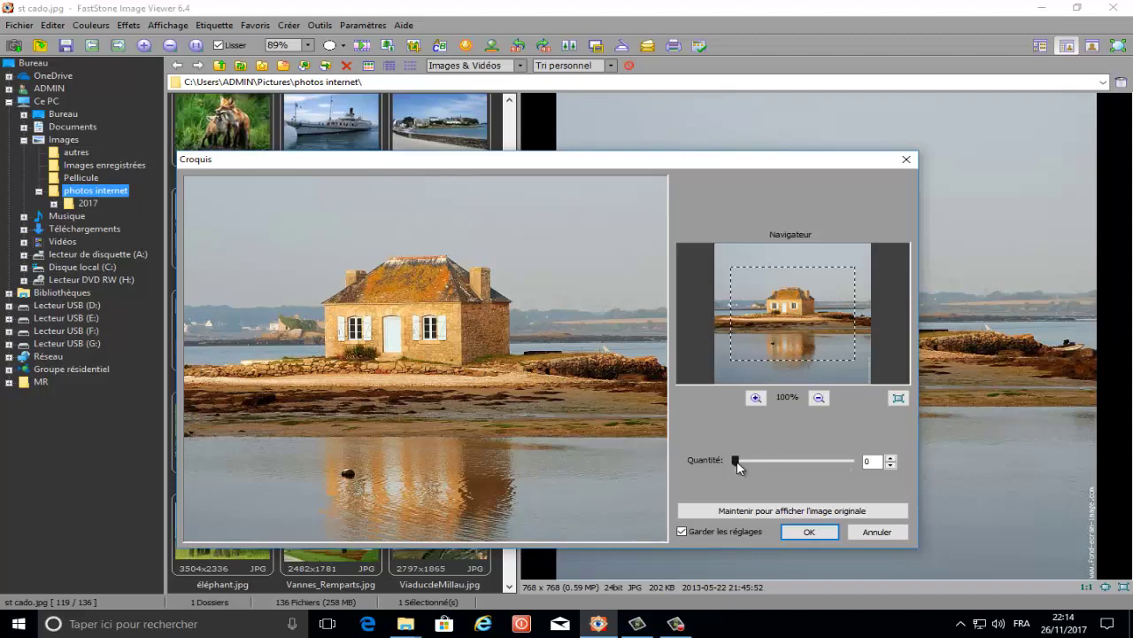
mouse_move(738, 461)
left_mouse_down()
mouse_move(835, 472)
mouse_move(851, 462)
left_mouse_up()
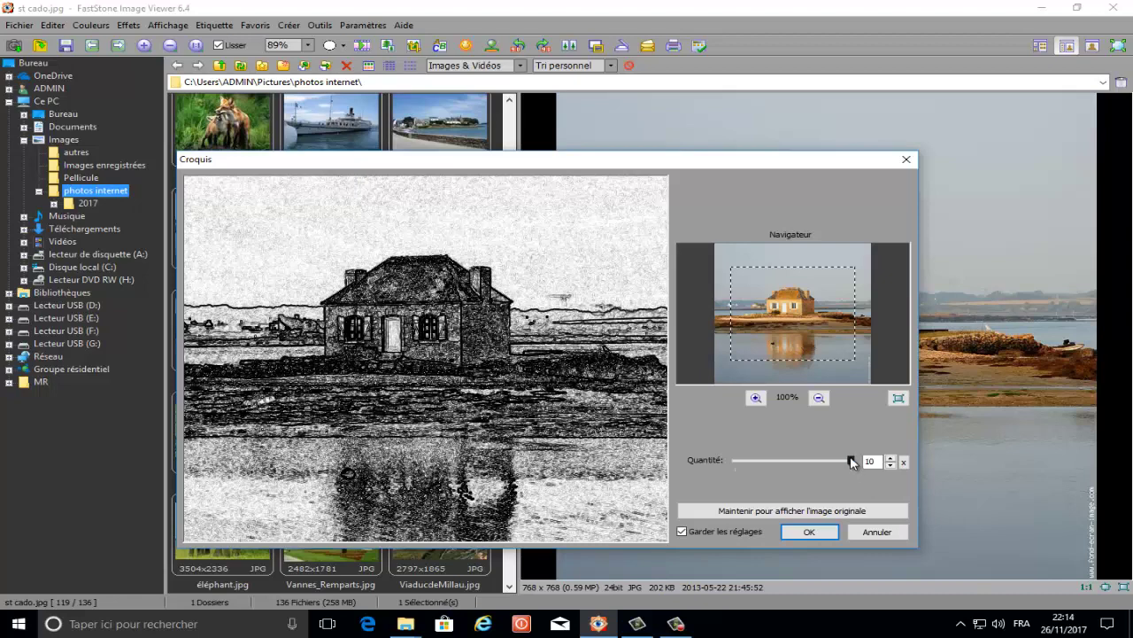
left_click_drag(815, 457, 786, 460)
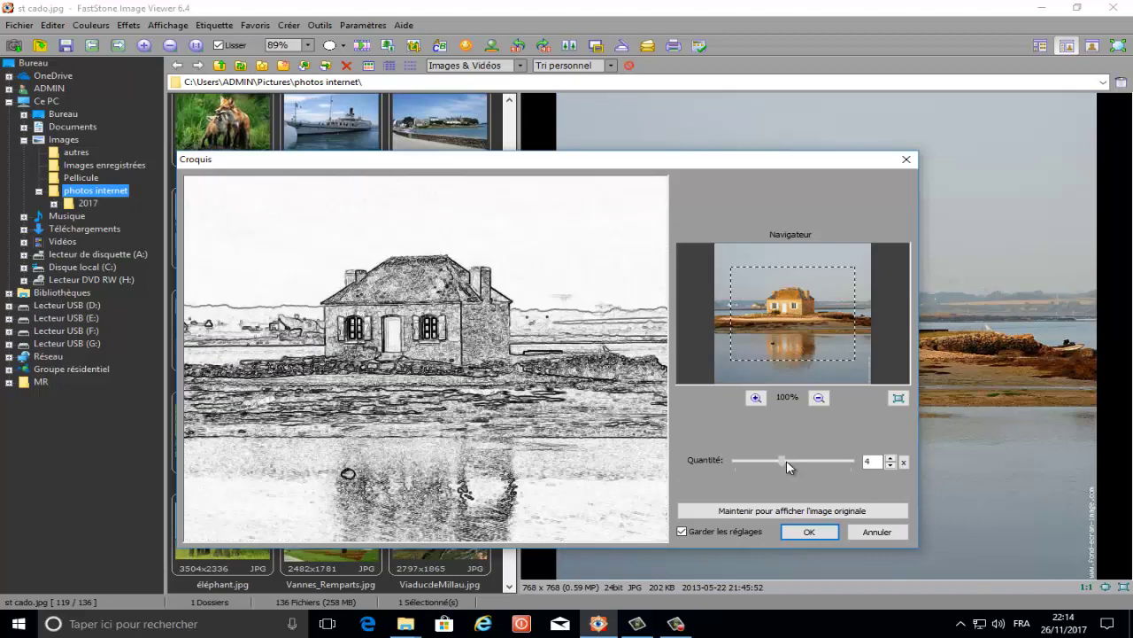
left_click(808, 532)
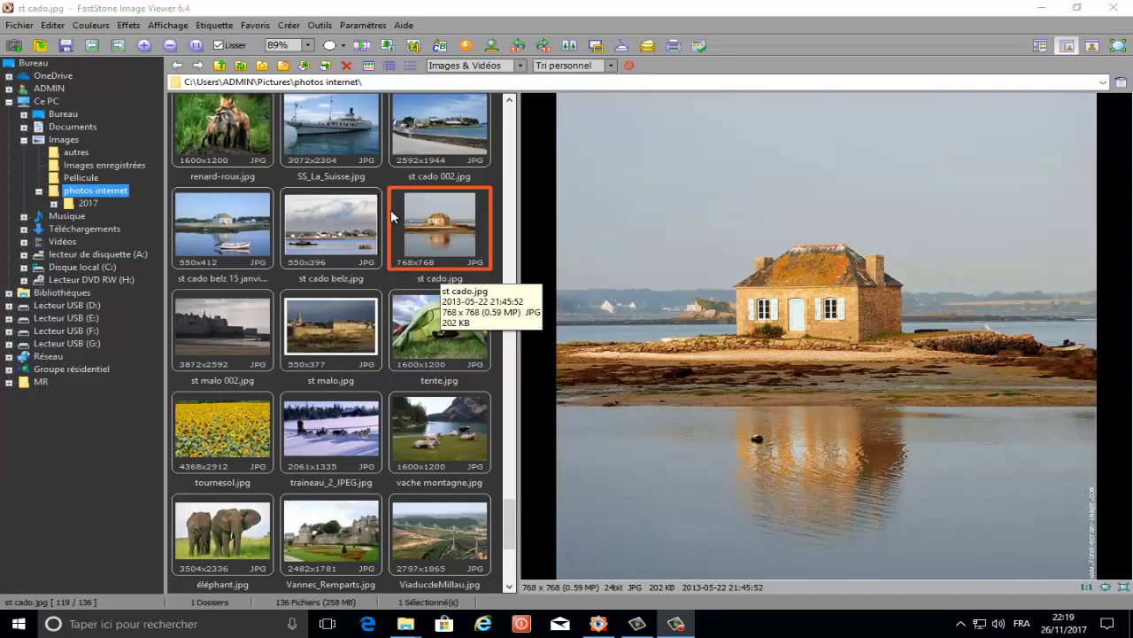
Apply the Peinture à l'huile effect to st cado.jpg with an amount of 10, after trying 0 and 4.
left_click(126, 26)
left_click(185, 124)
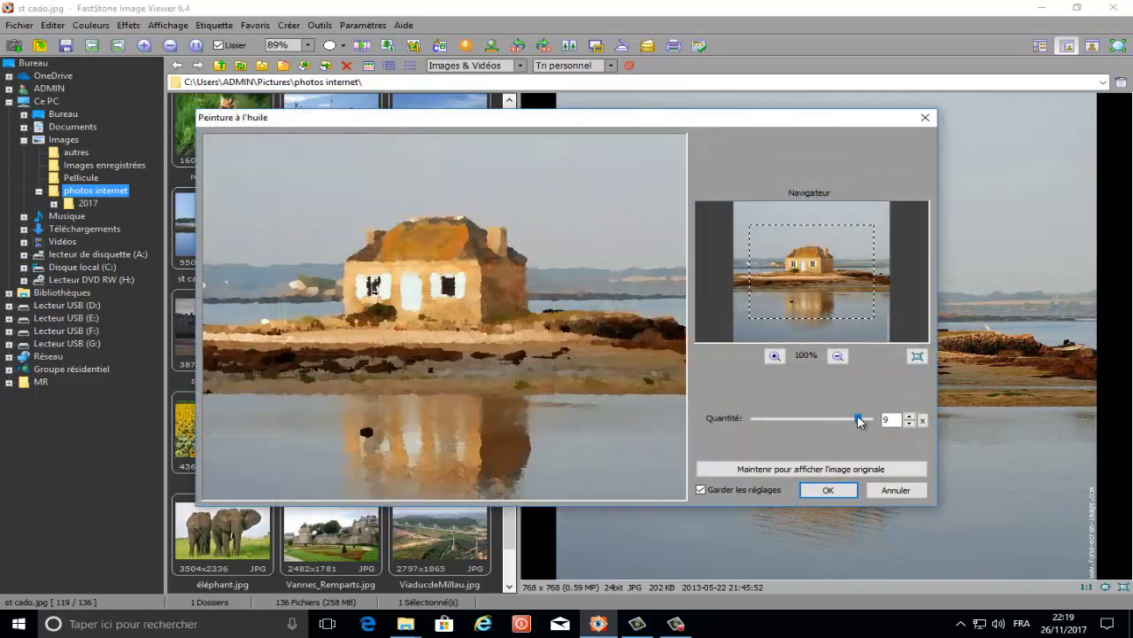
left_click_drag(858, 422, 745, 415)
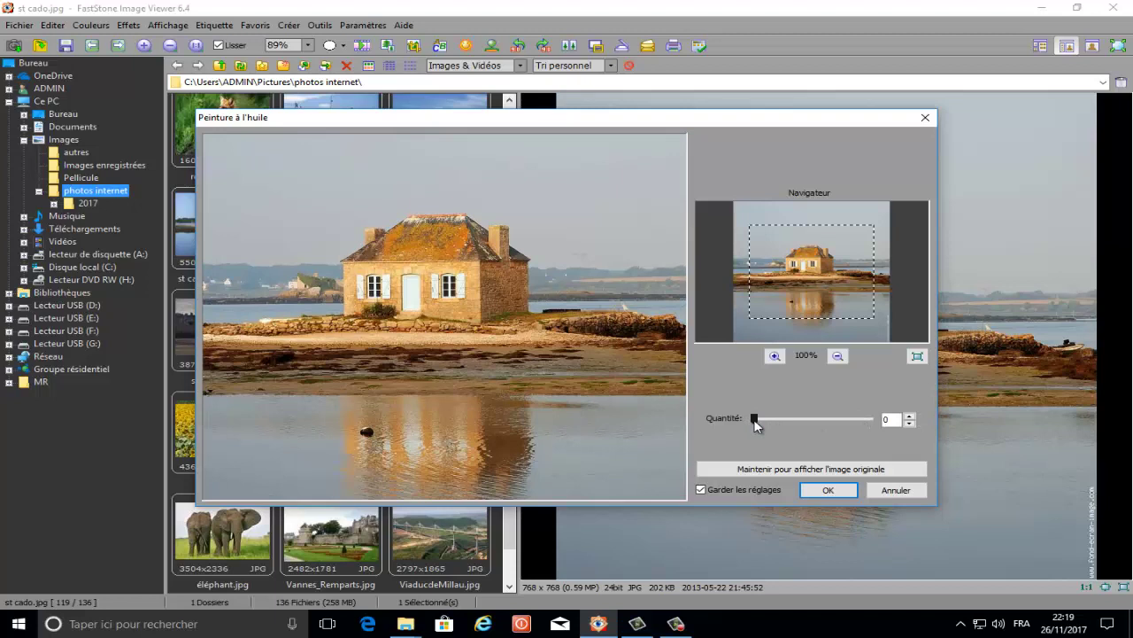
left_click_drag(755, 423, 795, 429)
left_click(805, 425)
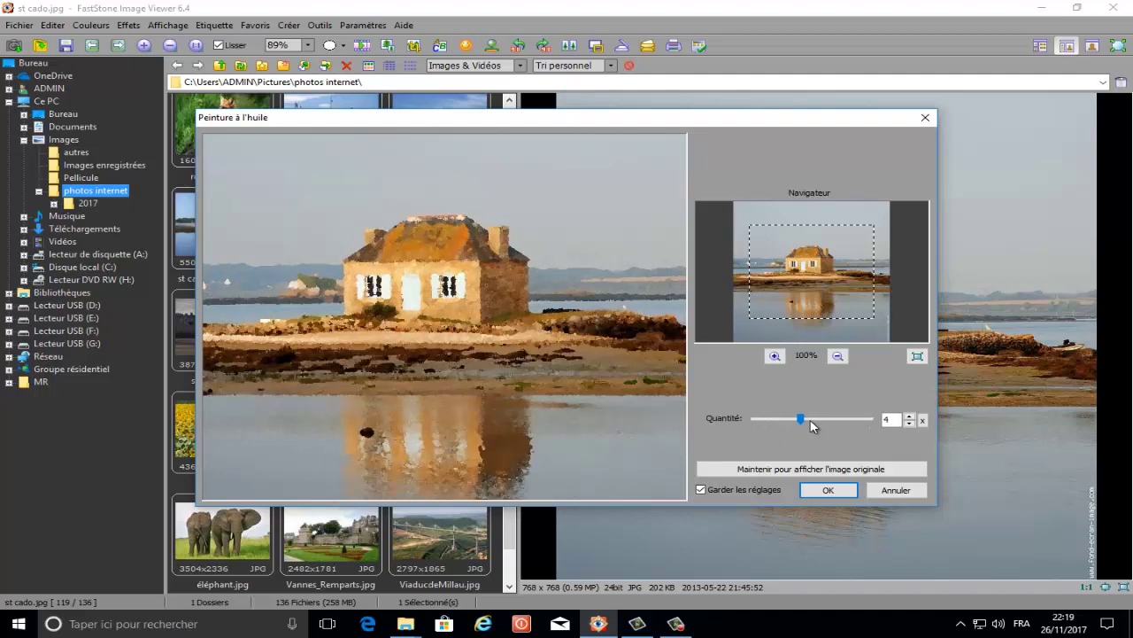
left_click_drag(813, 417, 876, 423)
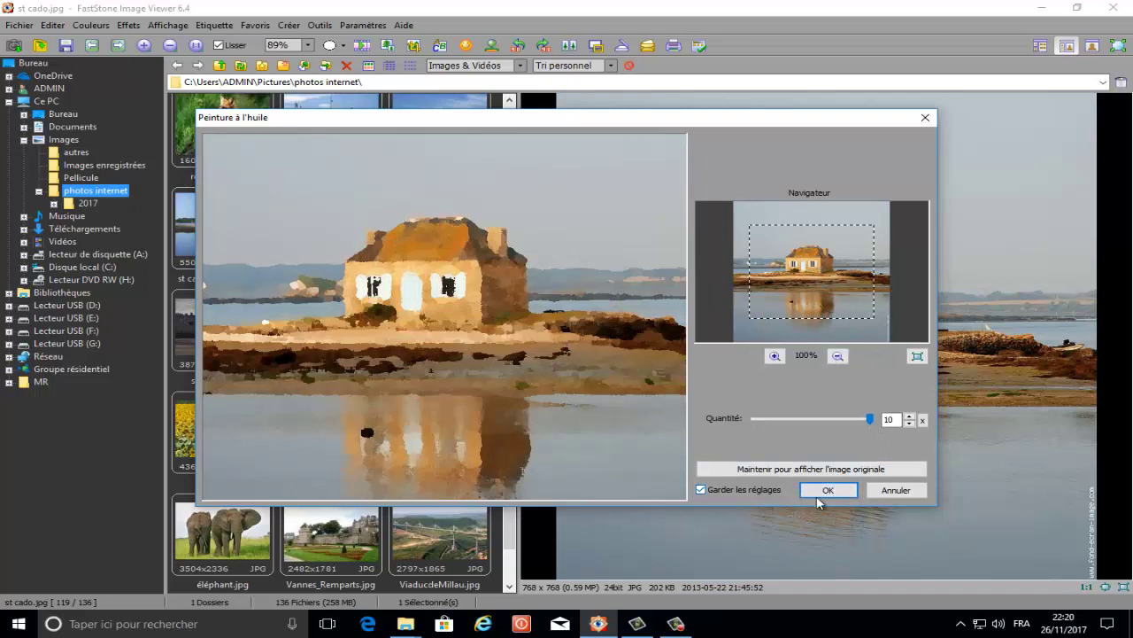
left_click(831, 491)
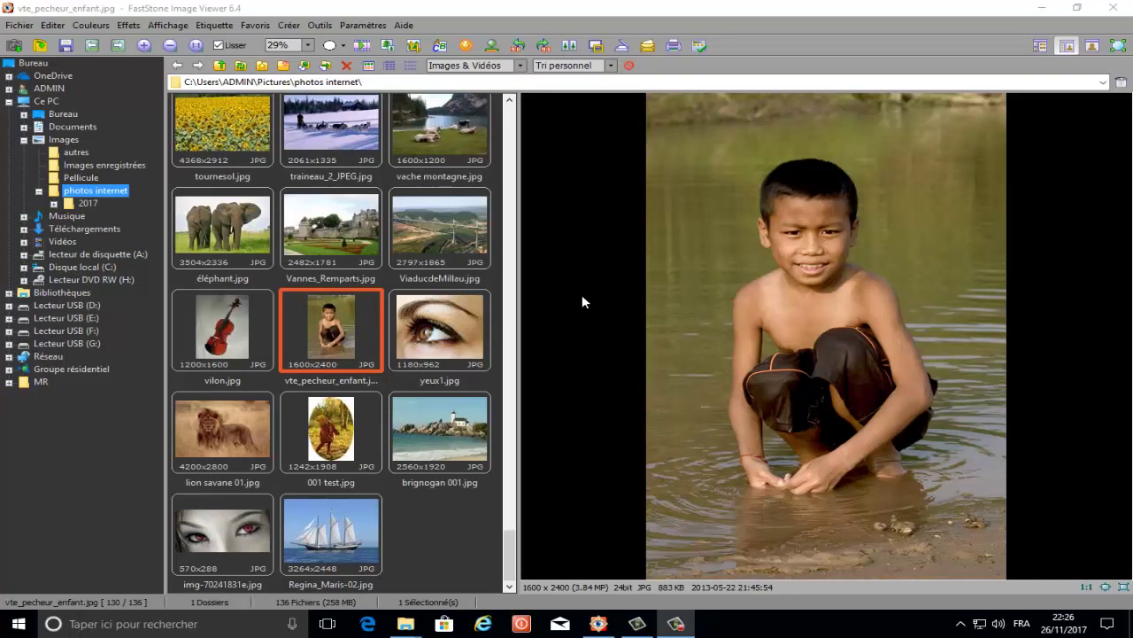
Apply the Lentilles effect to the boy's face in vte_pecheur_enfant with X 819, Y 680, height 813 and reflection 3.
left_click(133, 26)
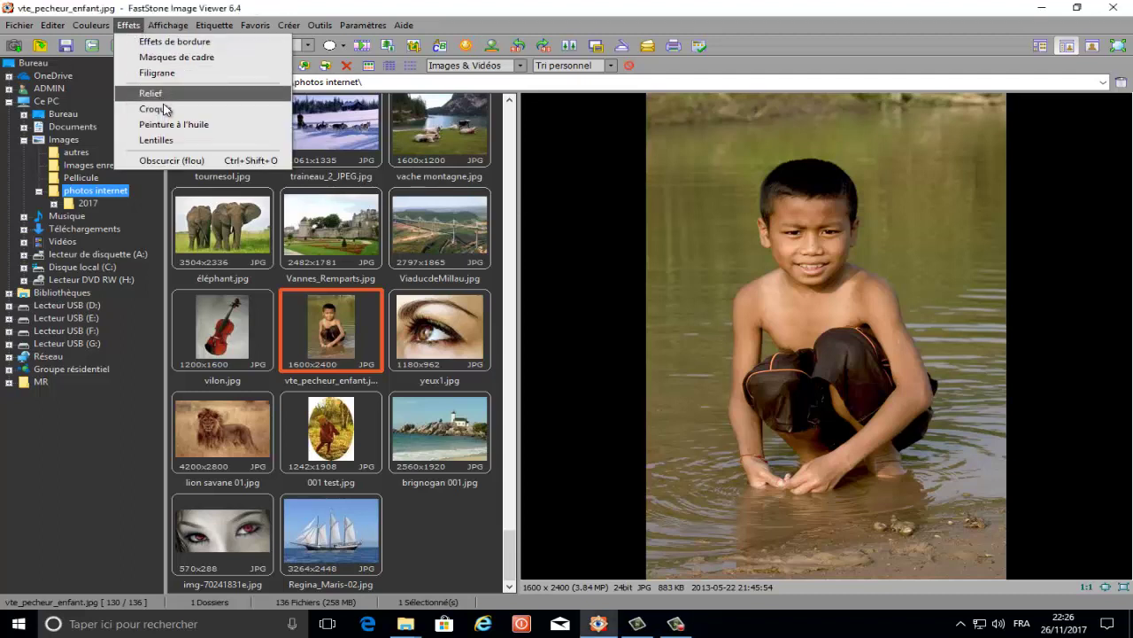
left_click(160, 140)
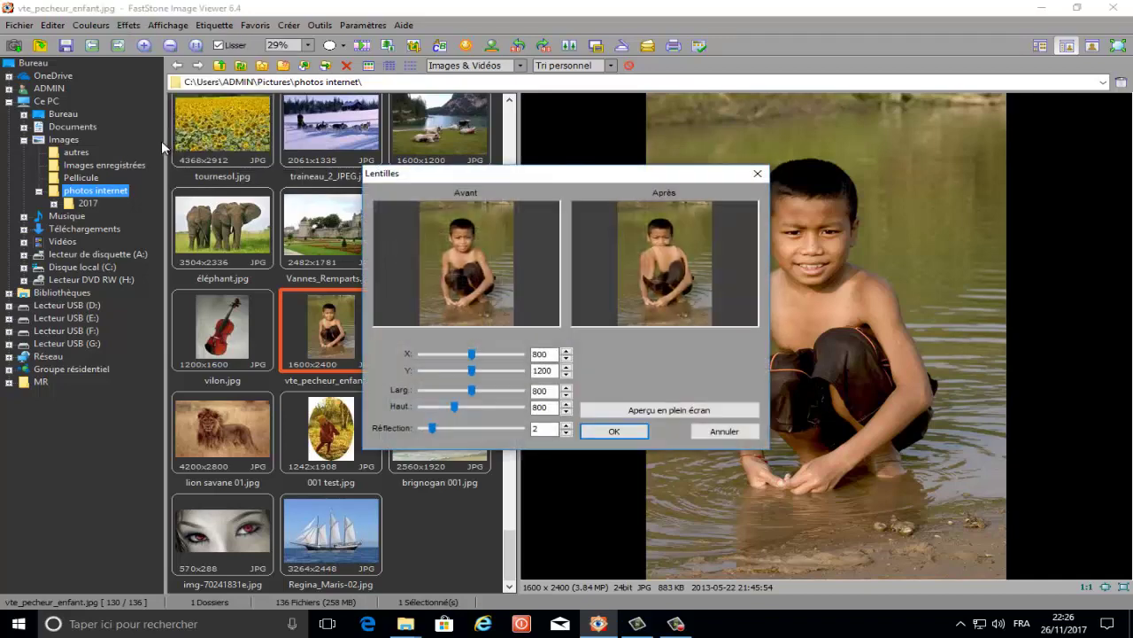
left_click_drag(472, 356, 453, 371)
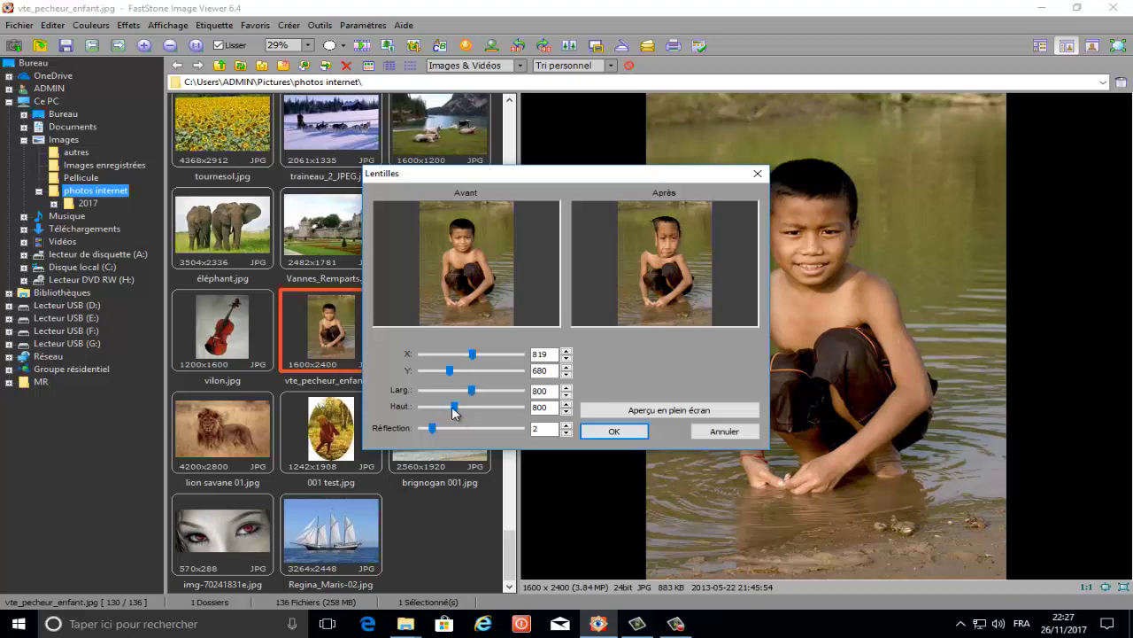
mouse_move(452, 406)
left_mouse_down()
mouse_move(479, 408)
mouse_move(429, 407)
mouse_move(455, 413)
left_mouse_up()
mouse_move(432, 428)
left_mouse_down()
mouse_move(423, 430)
mouse_move(540, 453)
mouse_move(447, 436)
left_mouse_up()
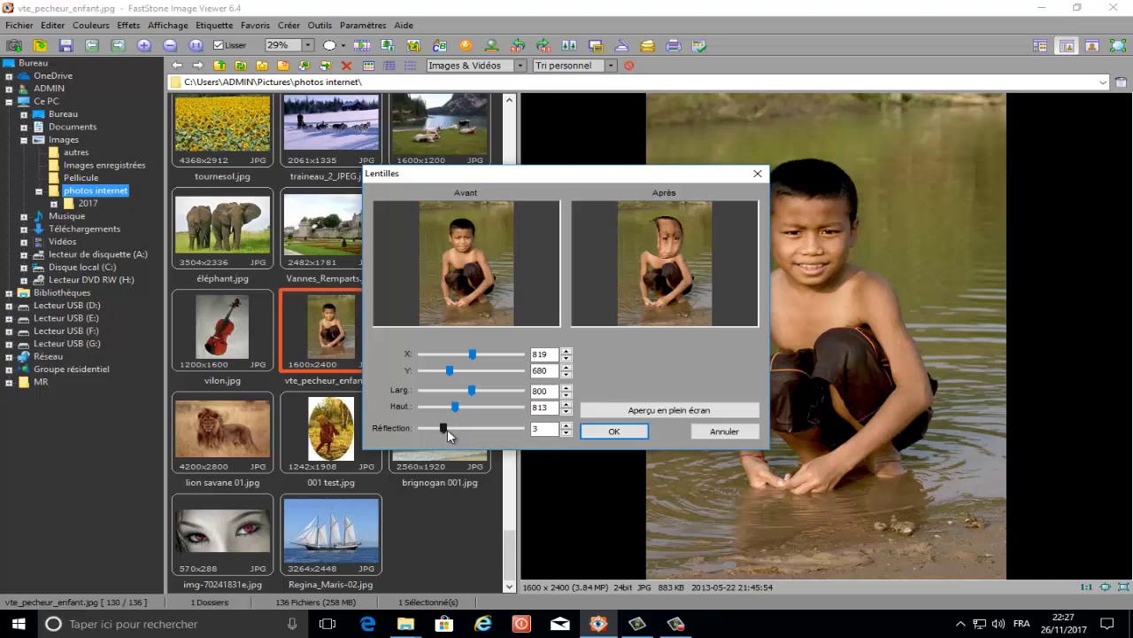
left_click(614, 431)
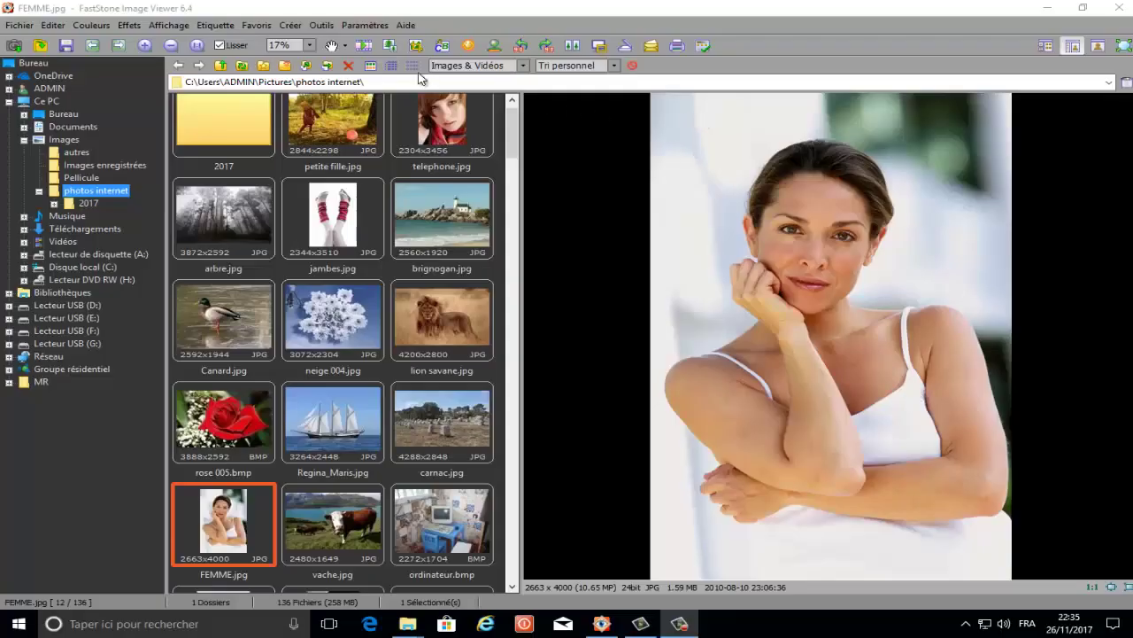
Draw a circular selection around the woman's head and shoulders in FEMME.jpg.
left_click(345, 46)
left_click(378, 84)
left_click(344, 47)
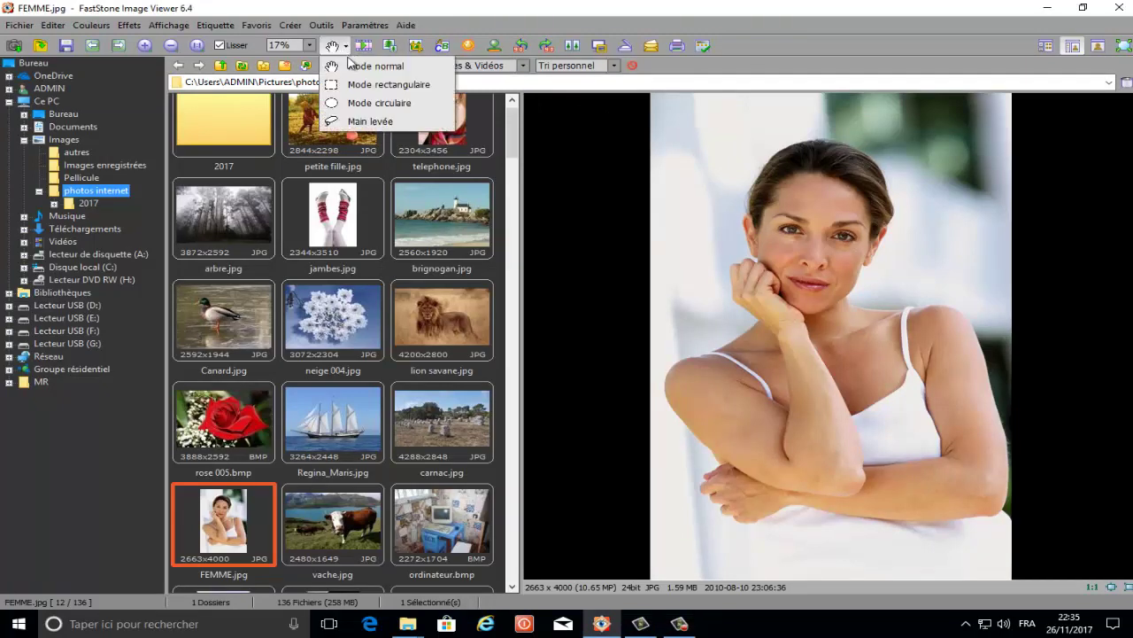
left_click(371, 104)
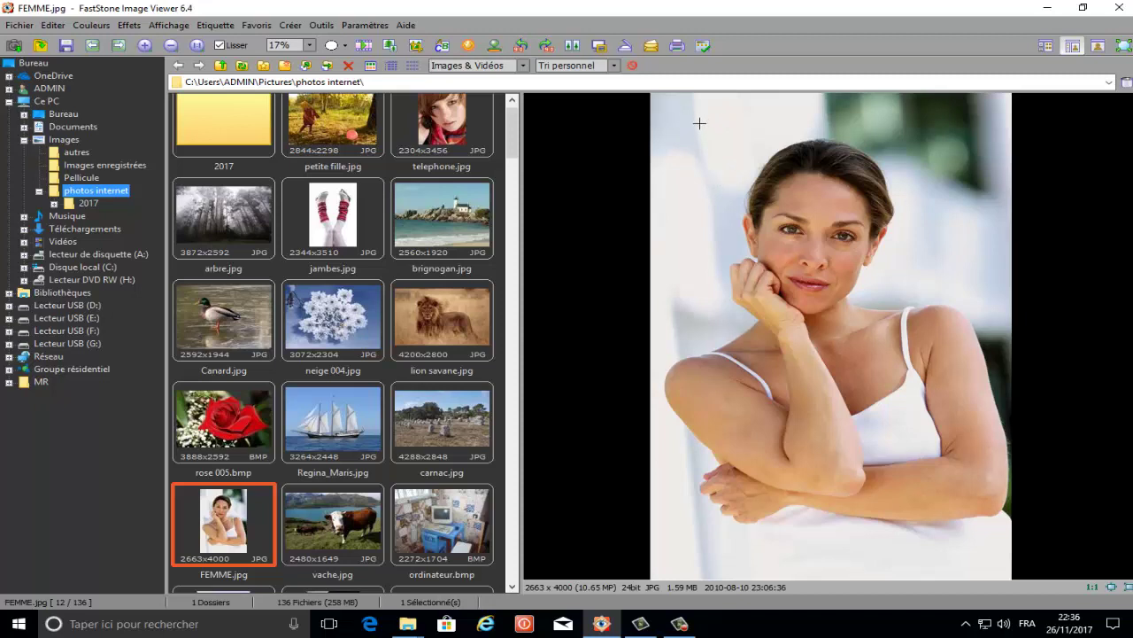
left_click_drag(699, 124, 952, 375)
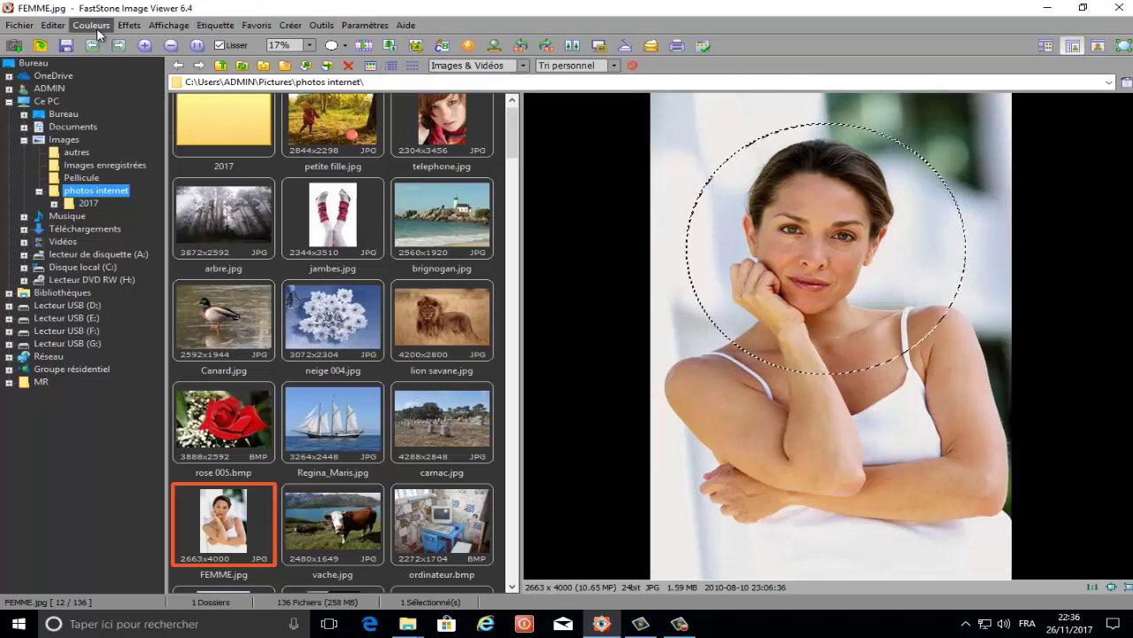
Invert the circular selection and apply the Obscurcir (flou) blur to everything outside the circle.
left_click(55, 30)
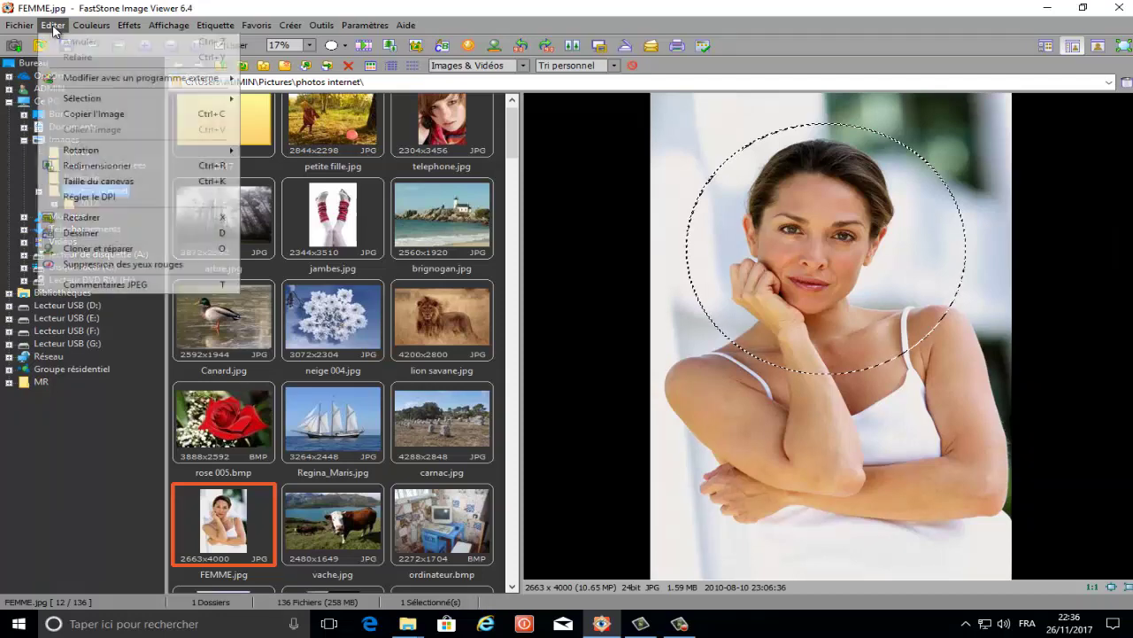
mouse_move(120, 101)
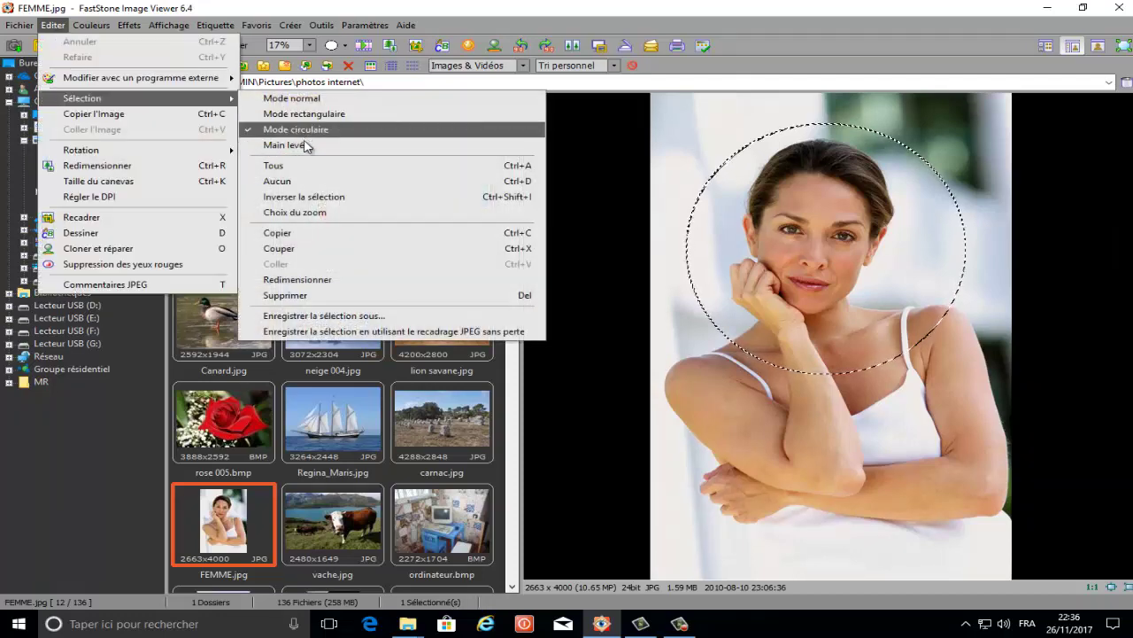
left_click(319, 198)
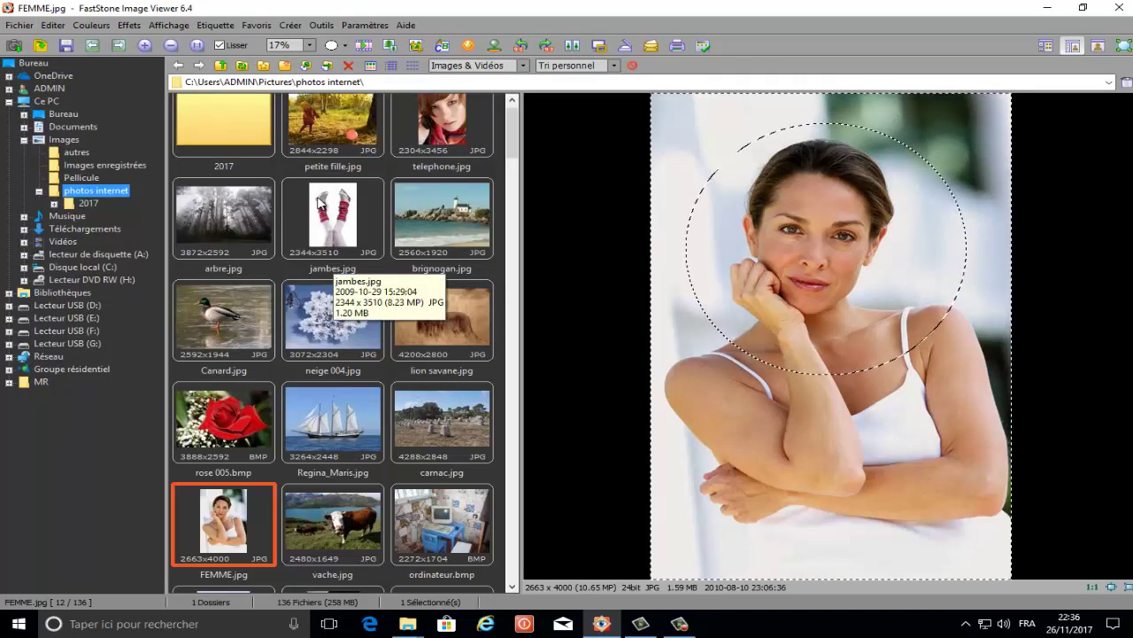
left_click(131, 27)
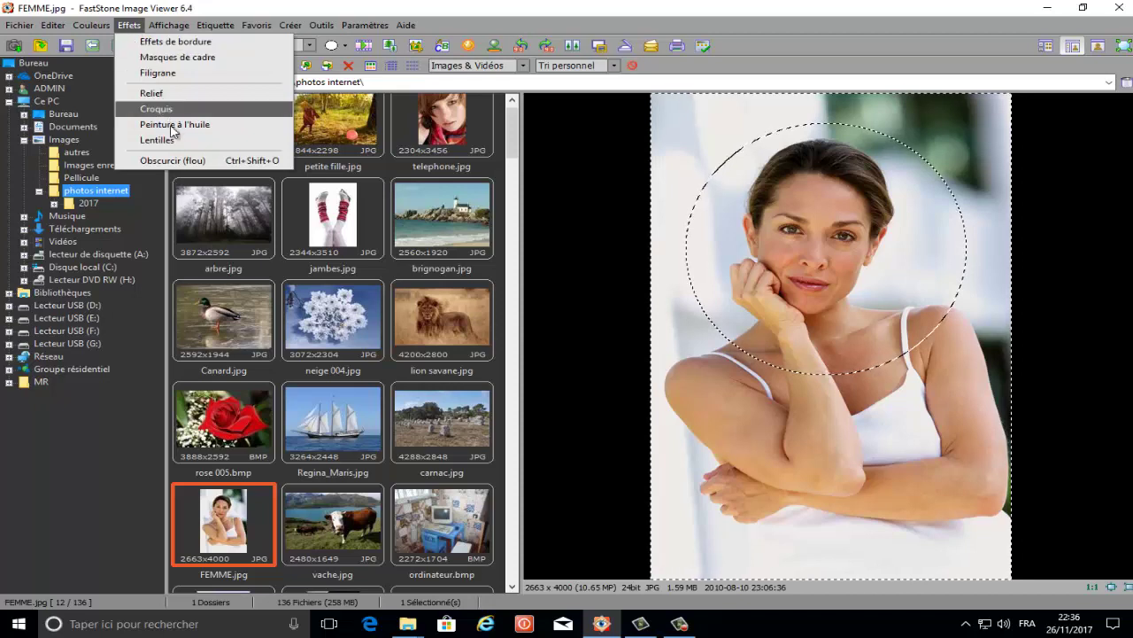
left_click(174, 161)
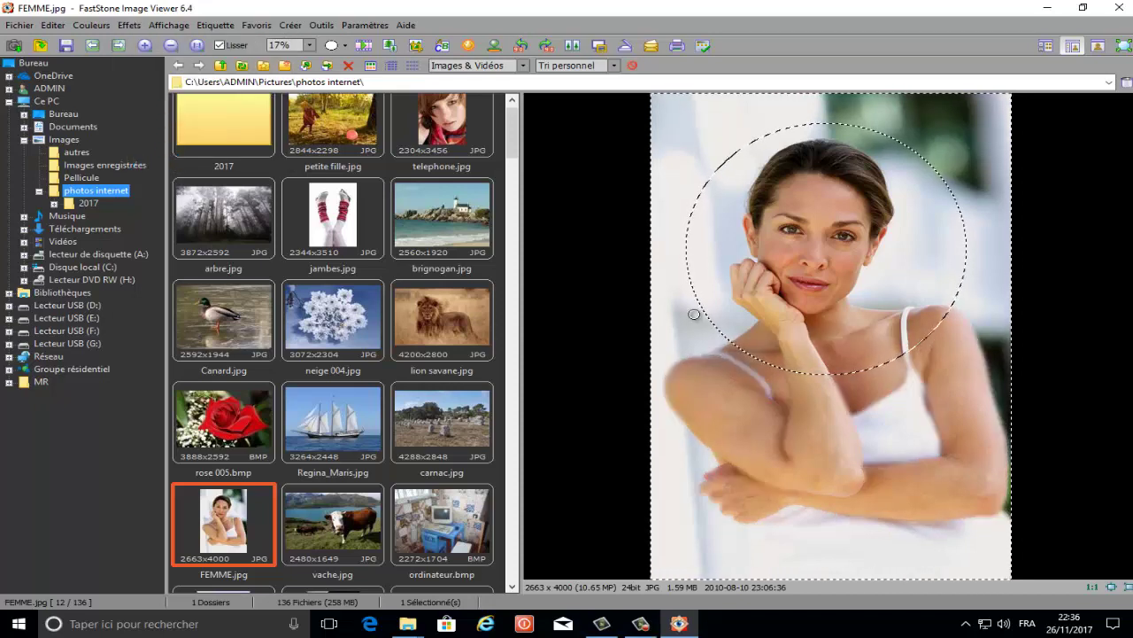
key("Escape")
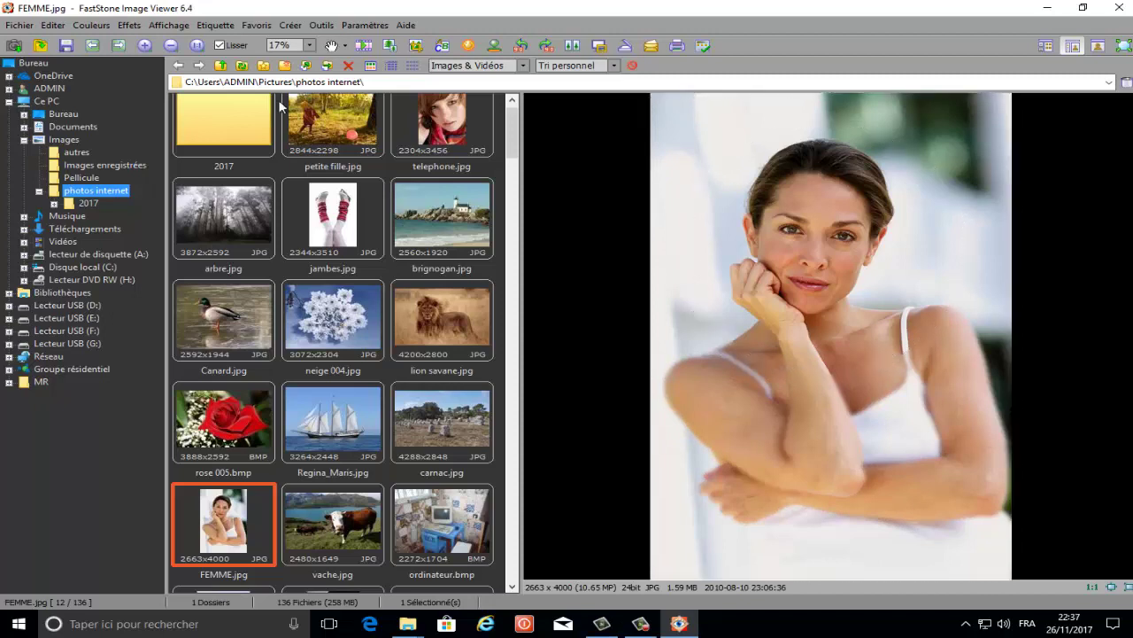